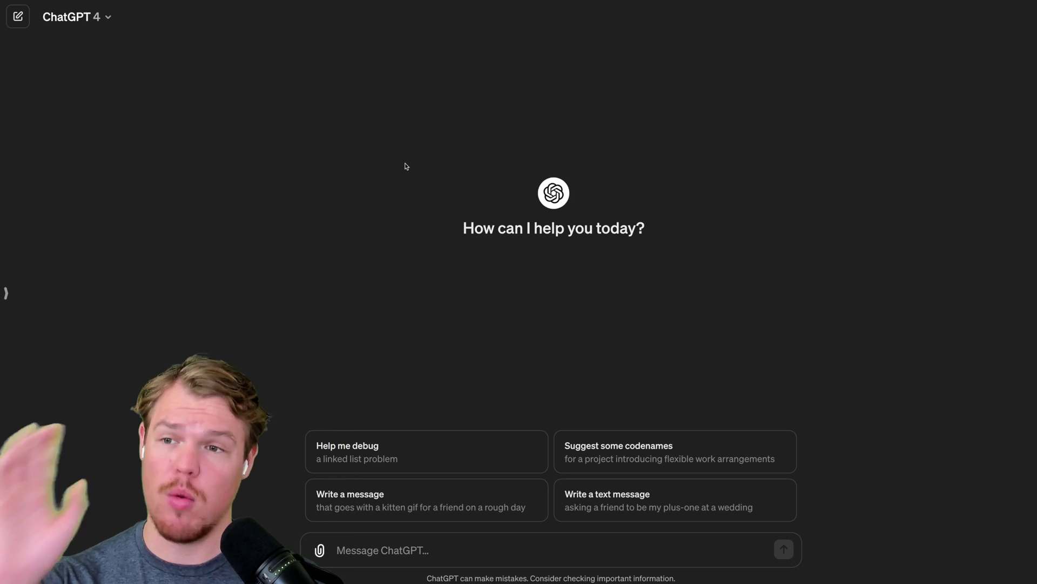
- Switch the model to Plugins to view the installed plugins, then go back to GPT-4
{"action": "left_click", "coordinate": [87, 23]}
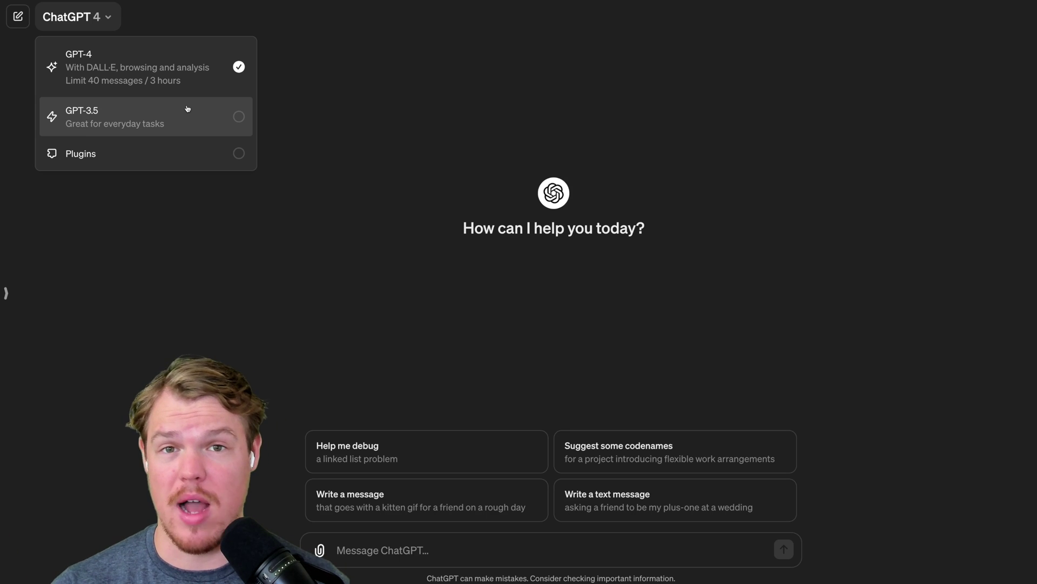
{"action": "left_click", "coordinate": [162, 150]}
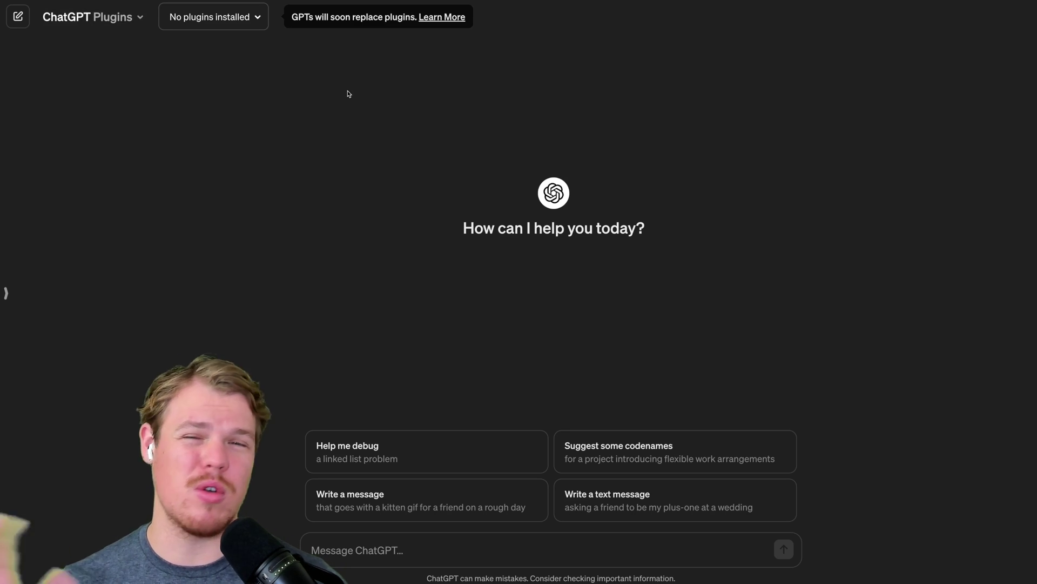
{"action": "left_click", "coordinate": [253, 26]}
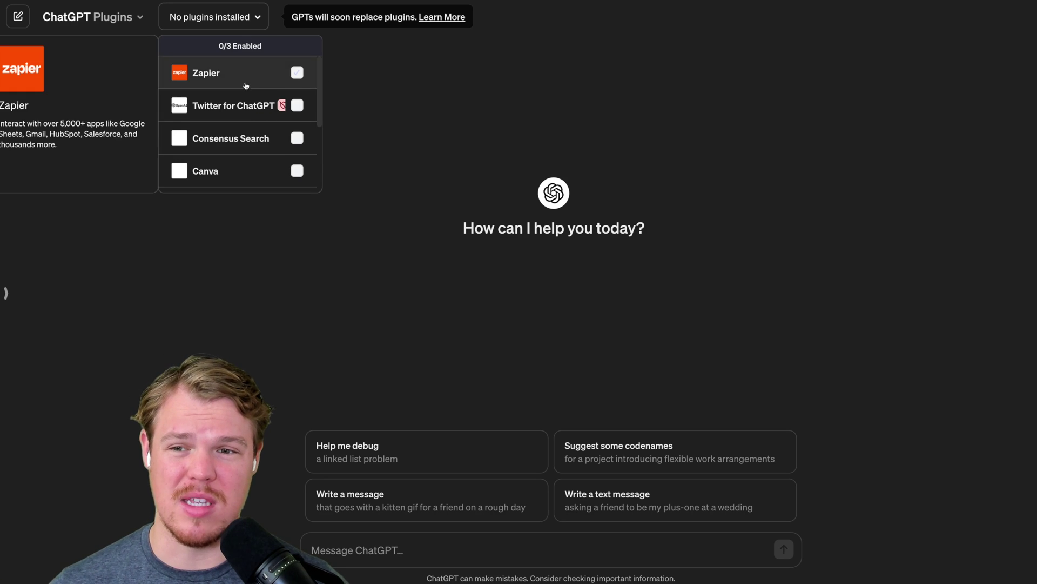
{"action": "left_click", "coordinate": [388, 92]}
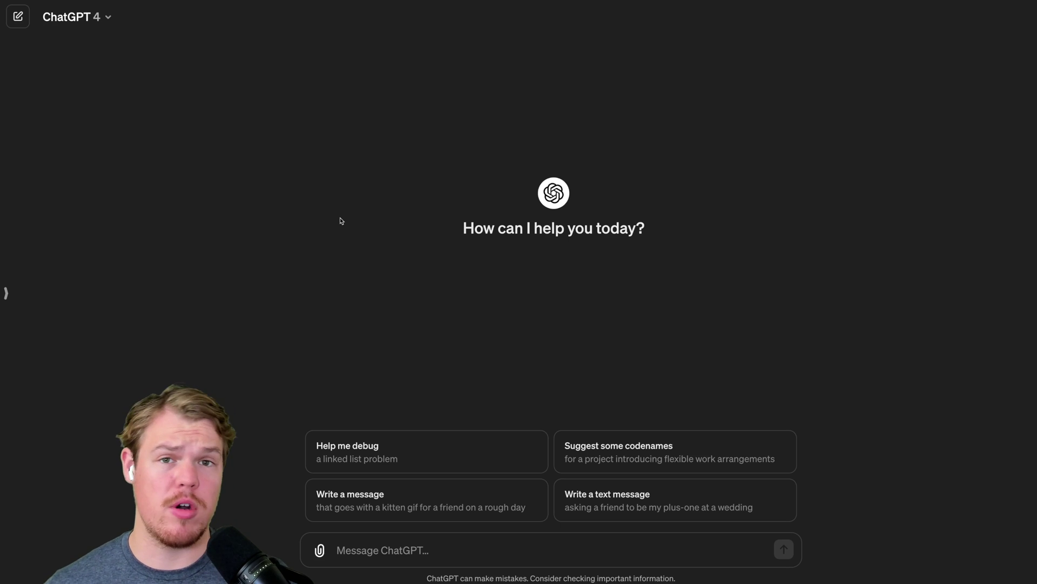
- Send the pasted puppy photo with 'What kind of dog' and read the Golden Retriever answer
{"action": "key", "text": "ctrl+v"}
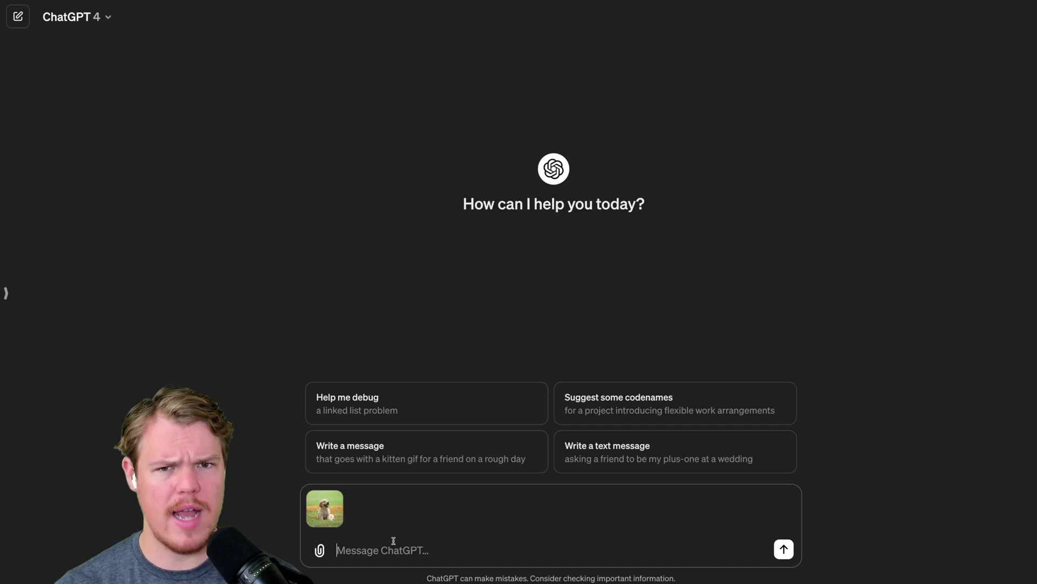
{"action": "type", "text": "What k"}
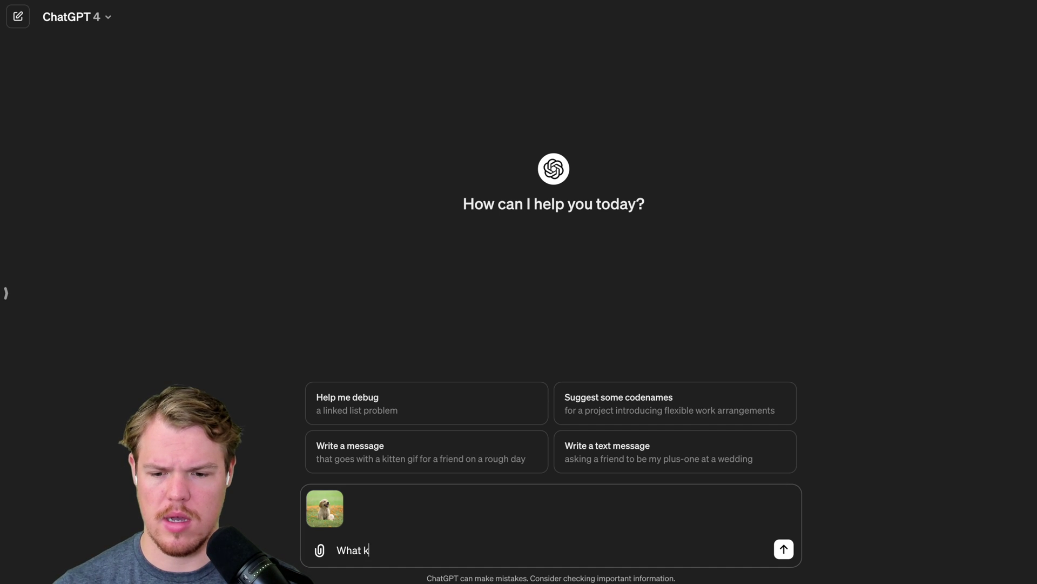
{"action": "type", "text": "ind of dog"}
{"action": "key", "text": "Return"}
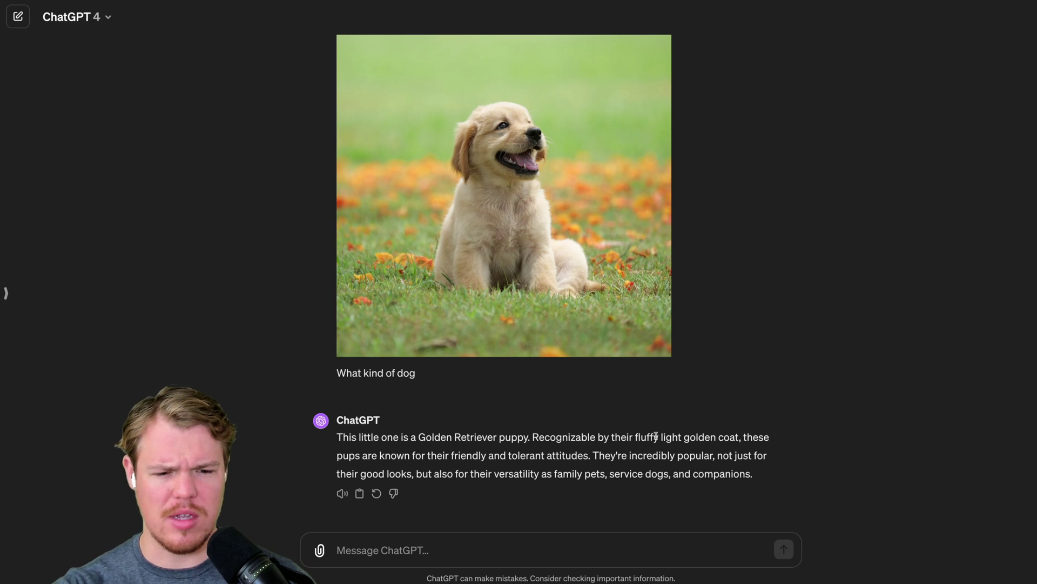
{"action": "scroll", "coordinate": [696, 401], "scroll_direction": "up", "scroll_amount": 2}
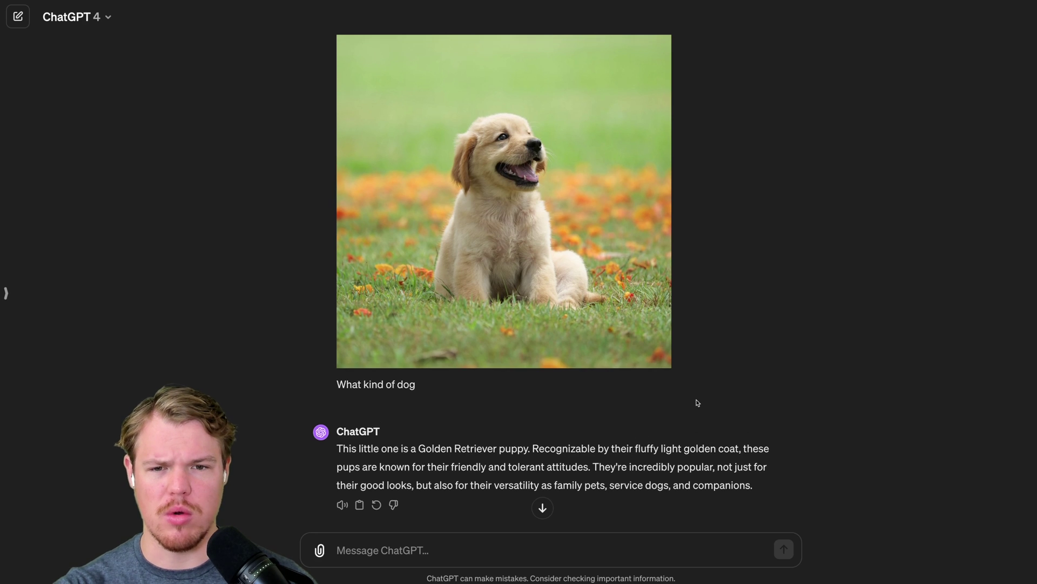
{"action": "scroll", "coordinate": [500, 436], "scroll_direction": "down", "scroll_amount": 2}
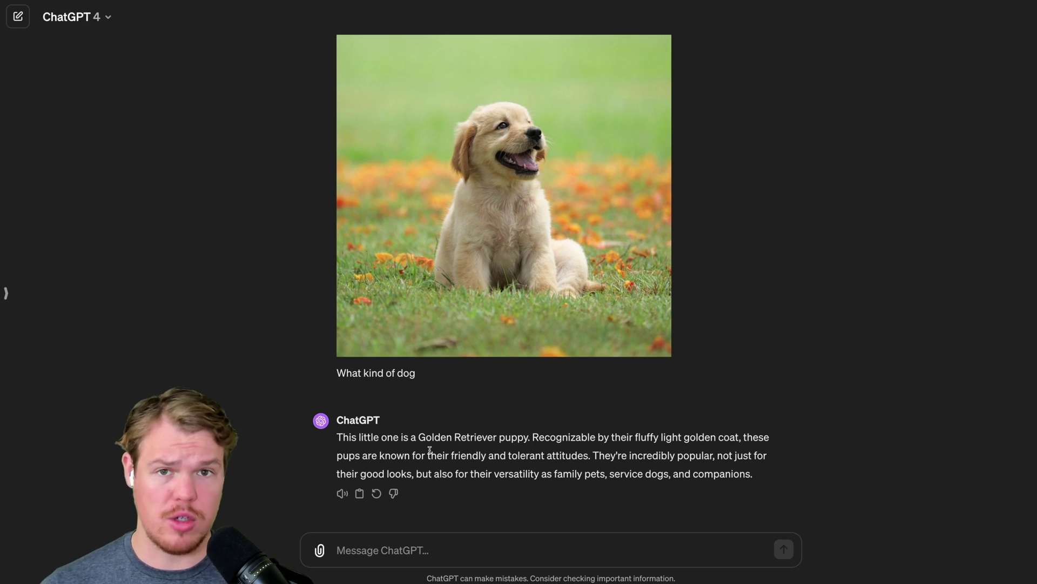
- Play the Golden Retriever reply with Read aloud, stop it, and open a new empty chat
{"action": "left_click", "coordinate": [342, 493]}
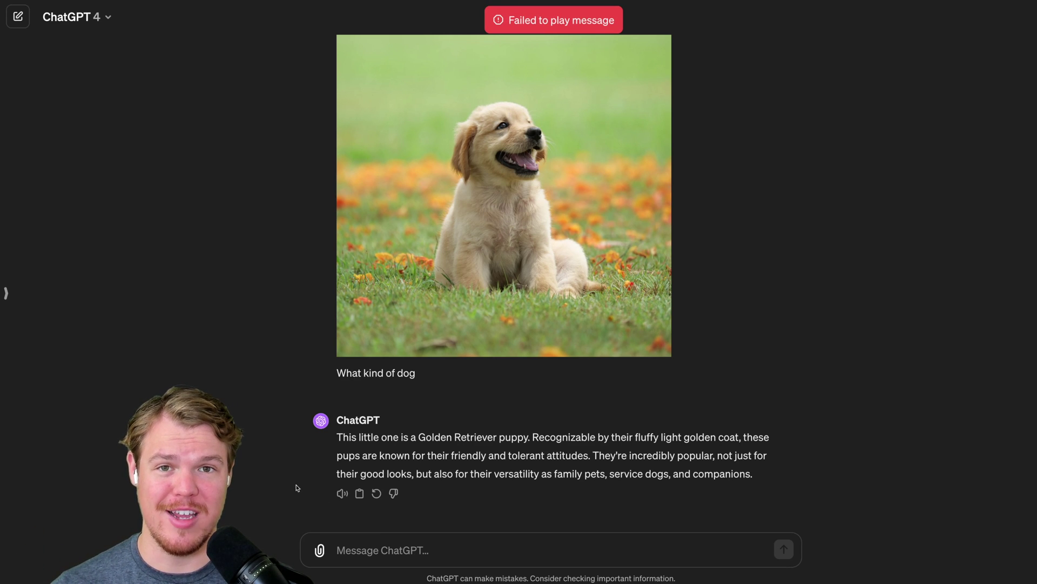
{"action": "left_click", "coordinate": [343, 493]}
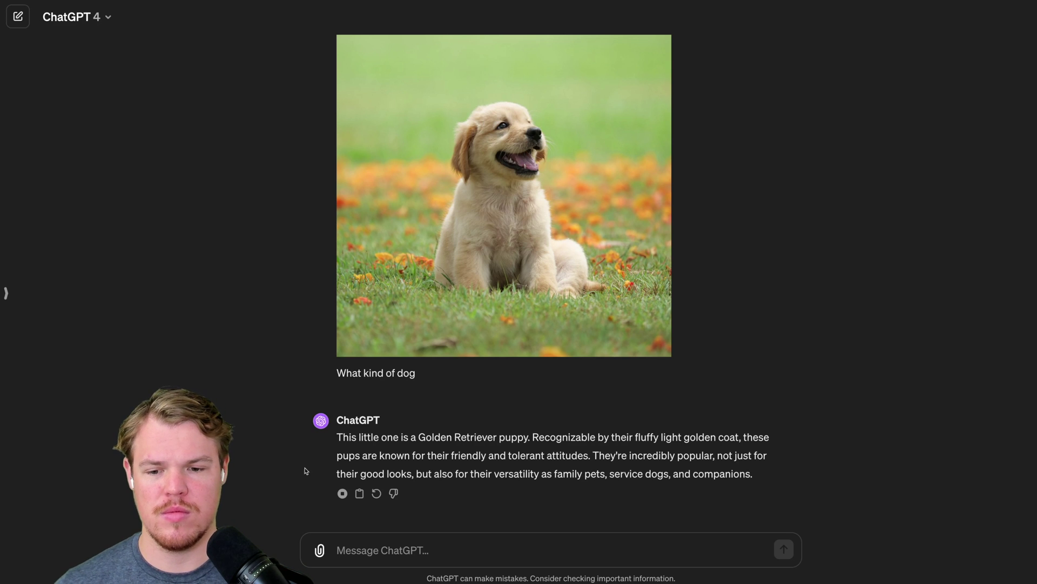
{"action": "left_click", "coordinate": [341, 494]}
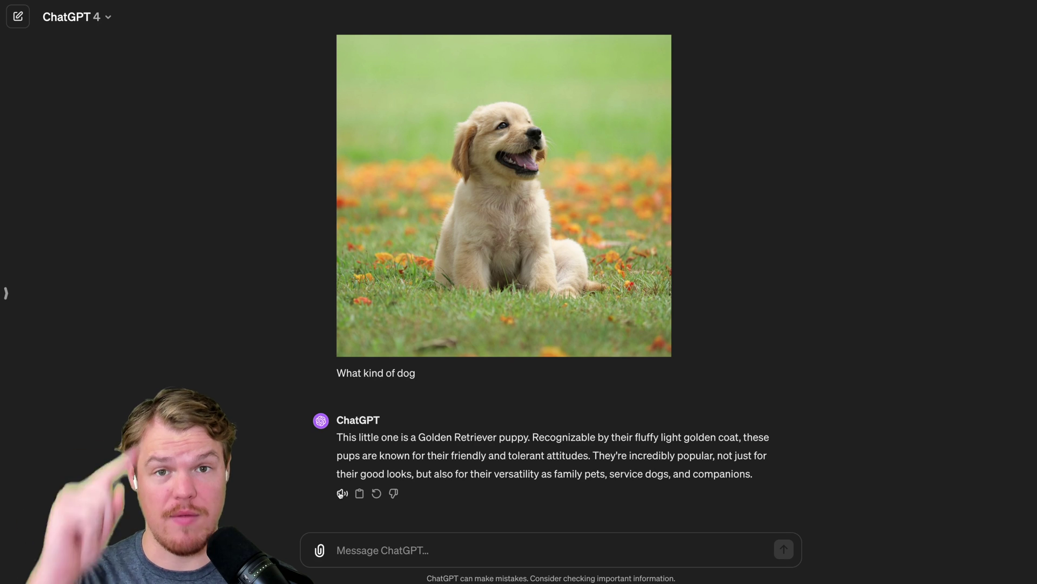
{"action": "key", "text": "ctrl+shift+o"}
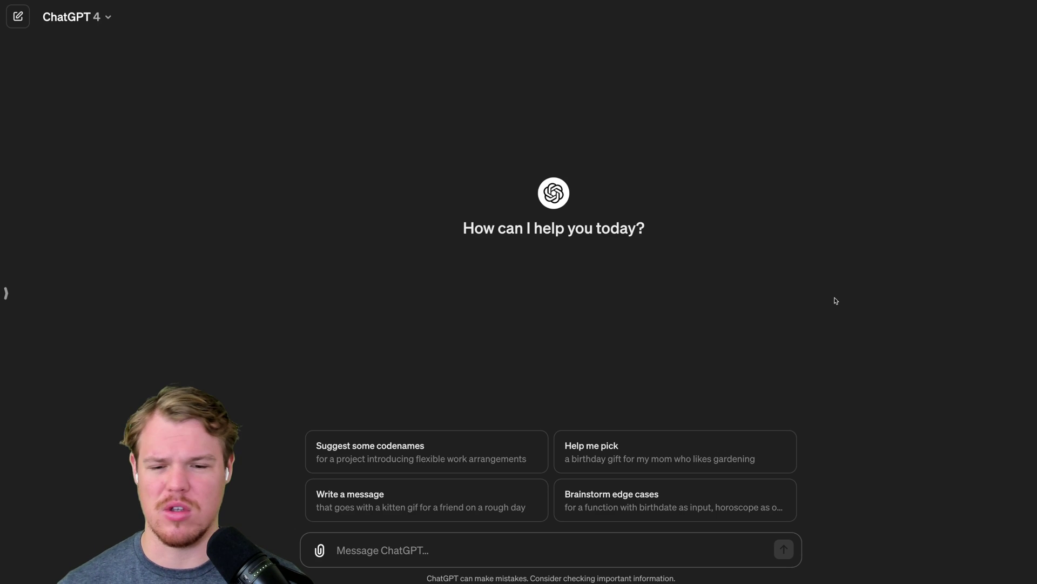
- Ask for a sick email about having a fever and missing Monday, then open Share
{"action": "left_click", "coordinate": [455, 553]}
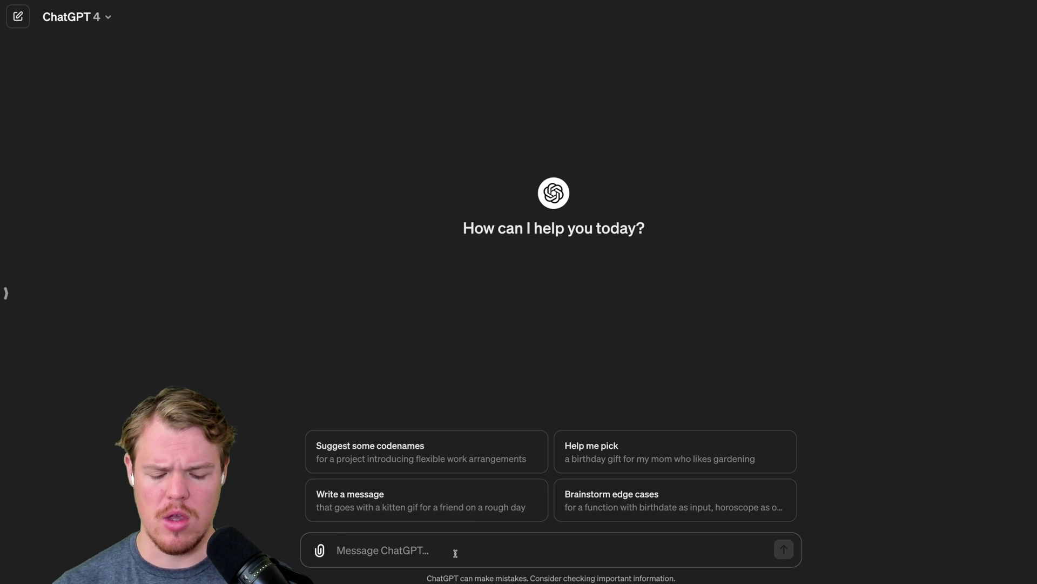
{"action": "type", "text": "Write a sick email sa"}
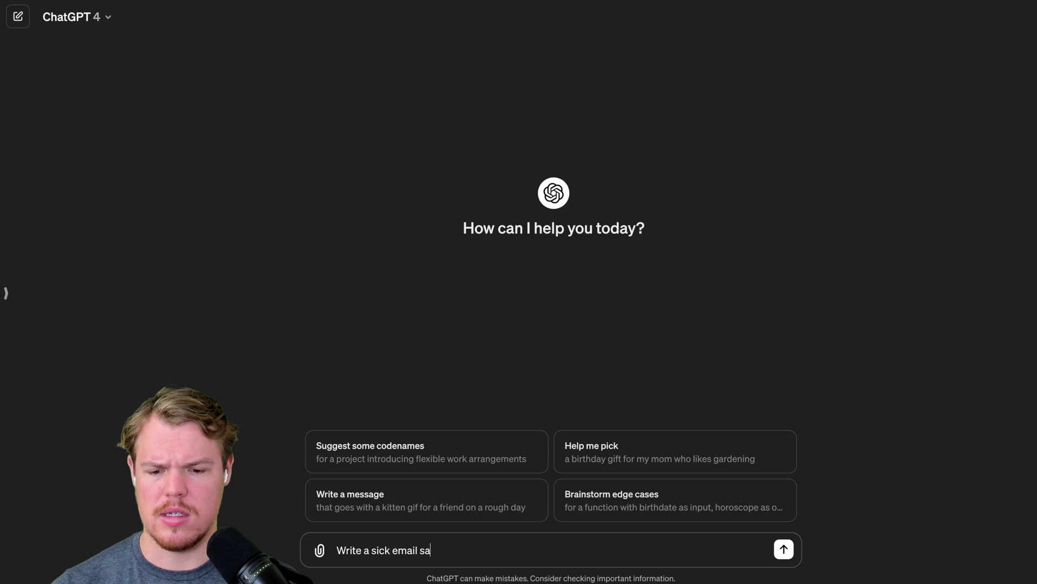
{"action": "type", "text": "ying I have a fde"}
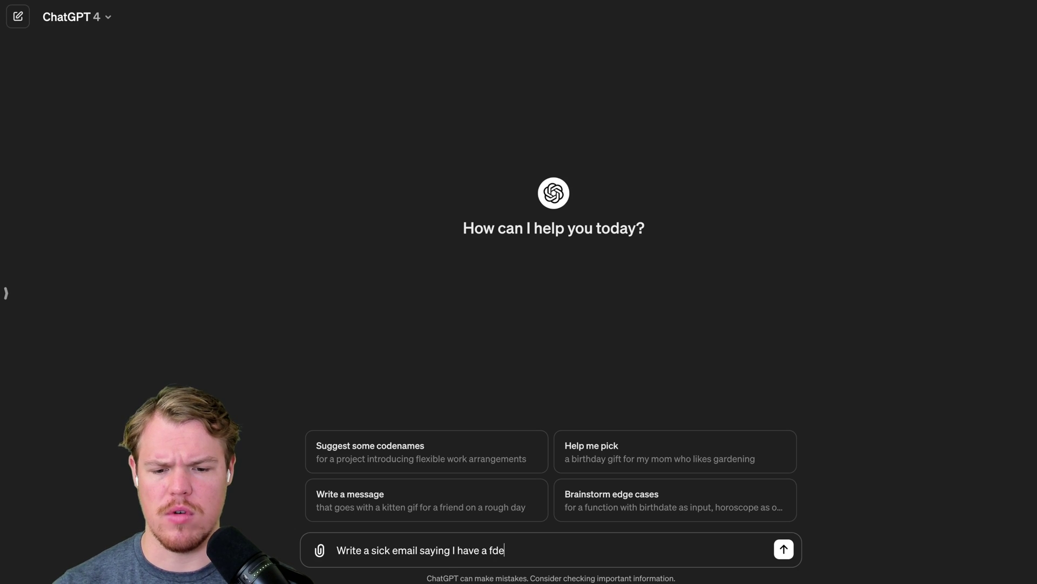
{"action": "key", "text": "BackSpace"}
{"action": "key", "text": "BackSpace"}
{"action": "type", "text": "ever and wont come in mond"}
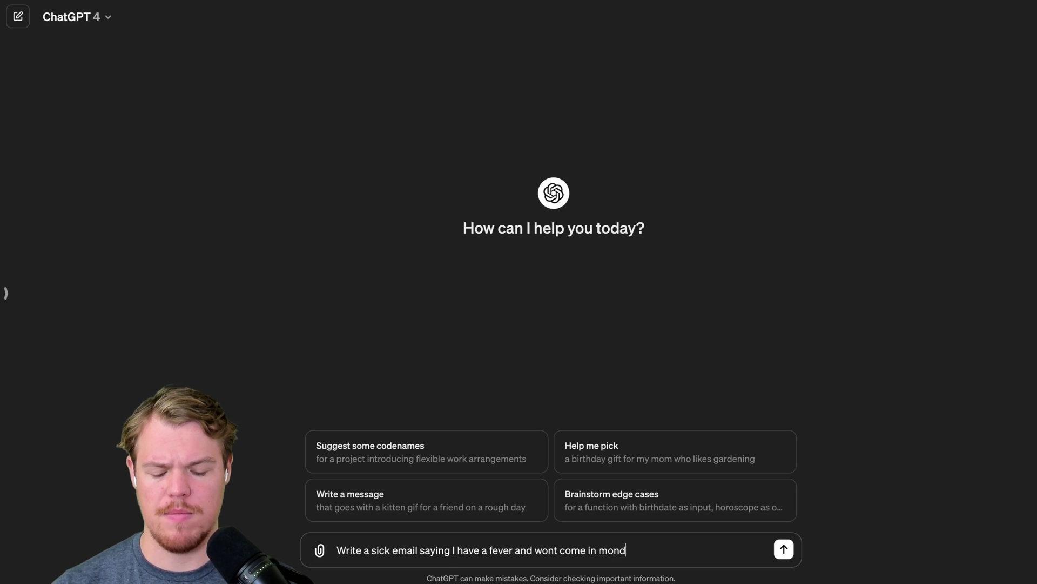
{"action": "type", "text": "ay"}
{"action": "key", "text": "Return"}
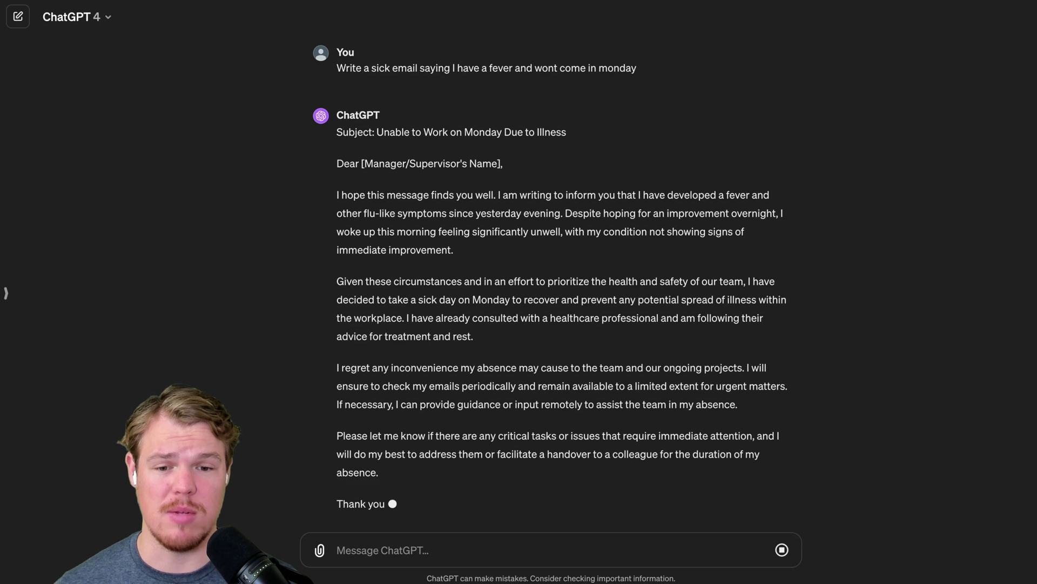
{"action": "scroll", "coordinate": [632, 190], "scroll_direction": "up", "scroll_amount": 2}
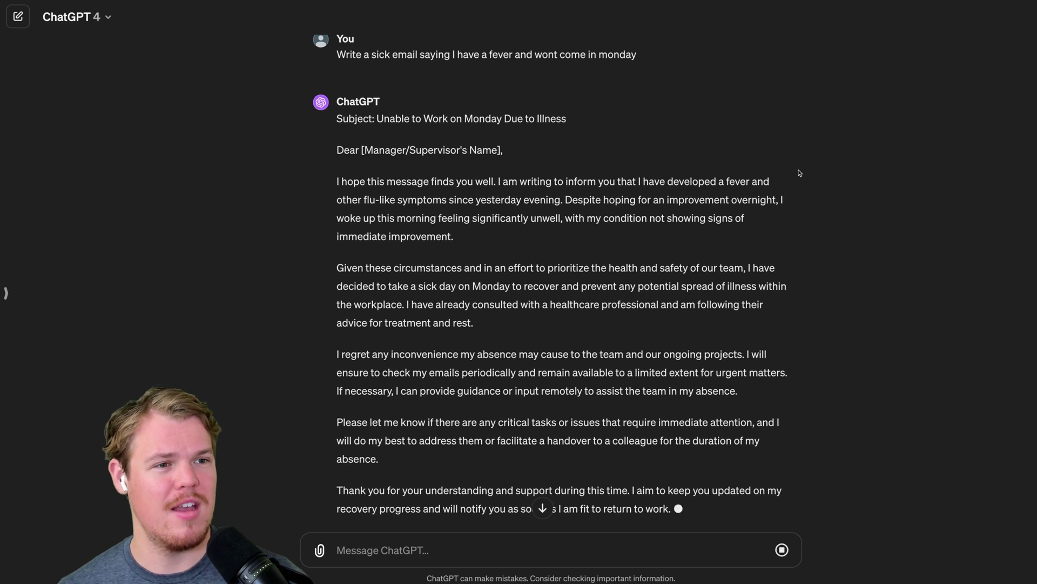
{"action": "scroll", "coordinate": [817, 157], "scroll_direction": "down", "scroll_amount": 3}
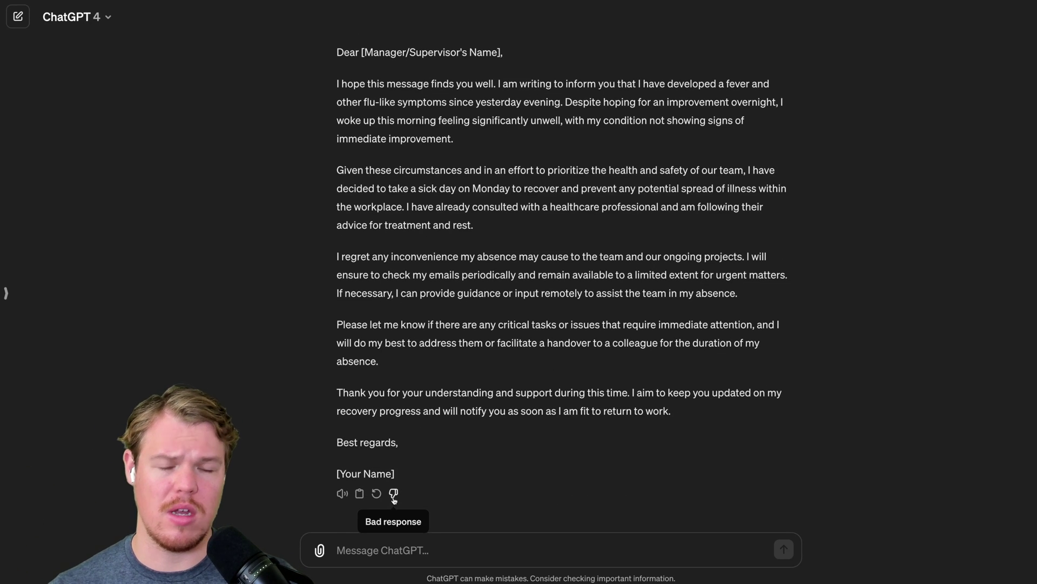
{"action": "scroll", "coordinate": [765, 312], "scroll_direction": "up", "scroll_amount": 2}
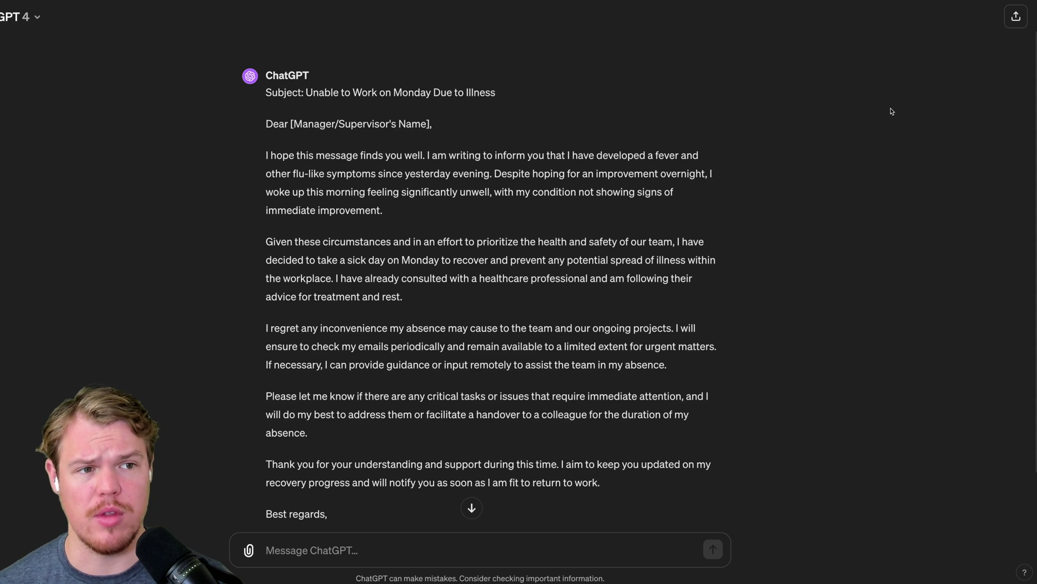
{"action": "left_click", "coordinate": [1016, 16]}
- Copy the share link for the 'Sick Day Requested' chat and scroll back through the email
{"action": "scroll", "coordinate": [444, 233], "scroll_direction": "down", "scroll_amount": 1}
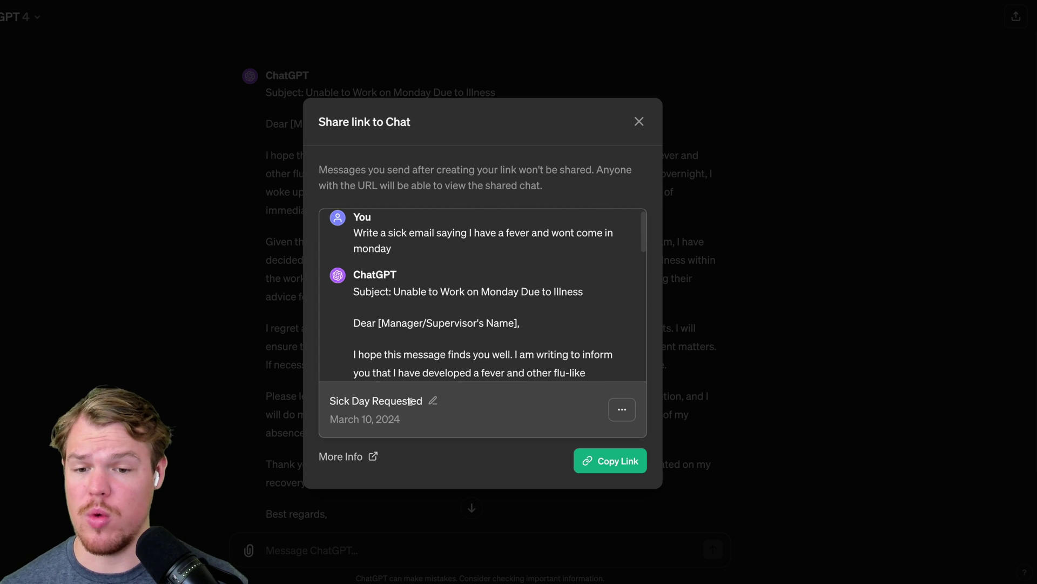
{"action": "left_click_drag", "start_coordinate": [327, 403], "coordinate": [398, 403]}
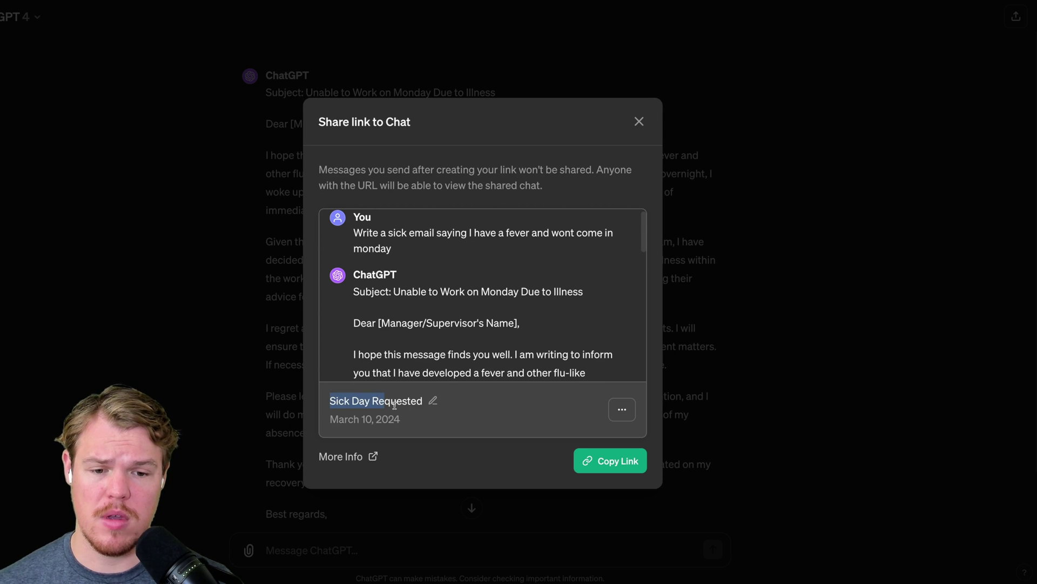
{"action": "left_click", "coordinate": [622, 409]}
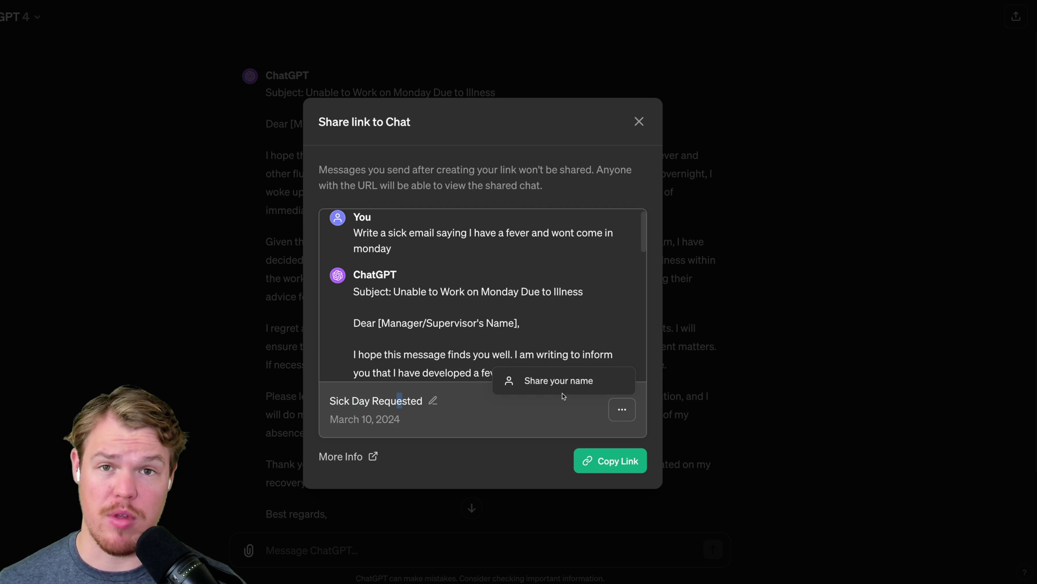
{"action": "left_click", "coordinate": [537, 409]}
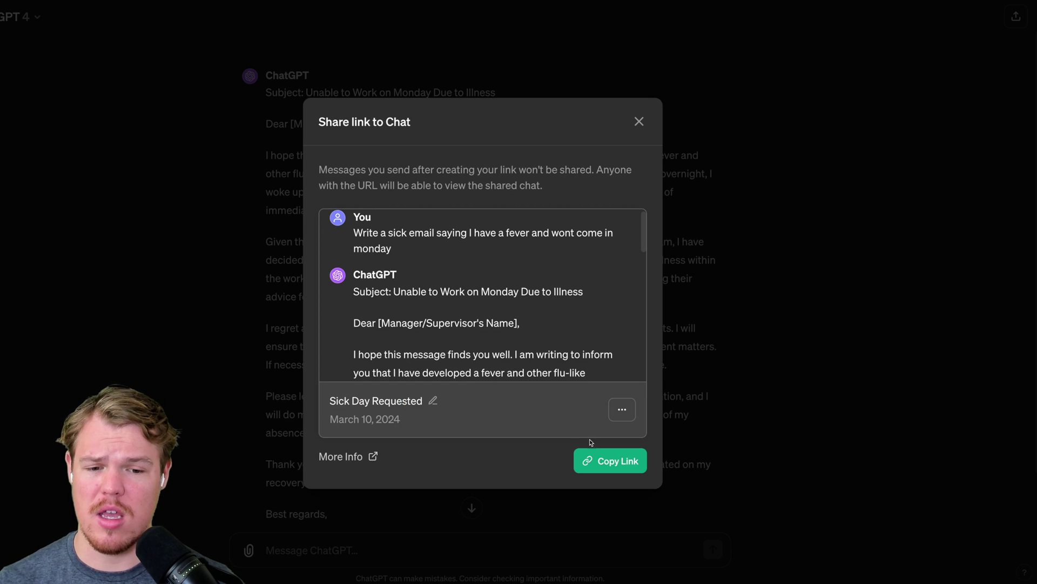
{"action": "left_click", "coordinate": [613, 462]}
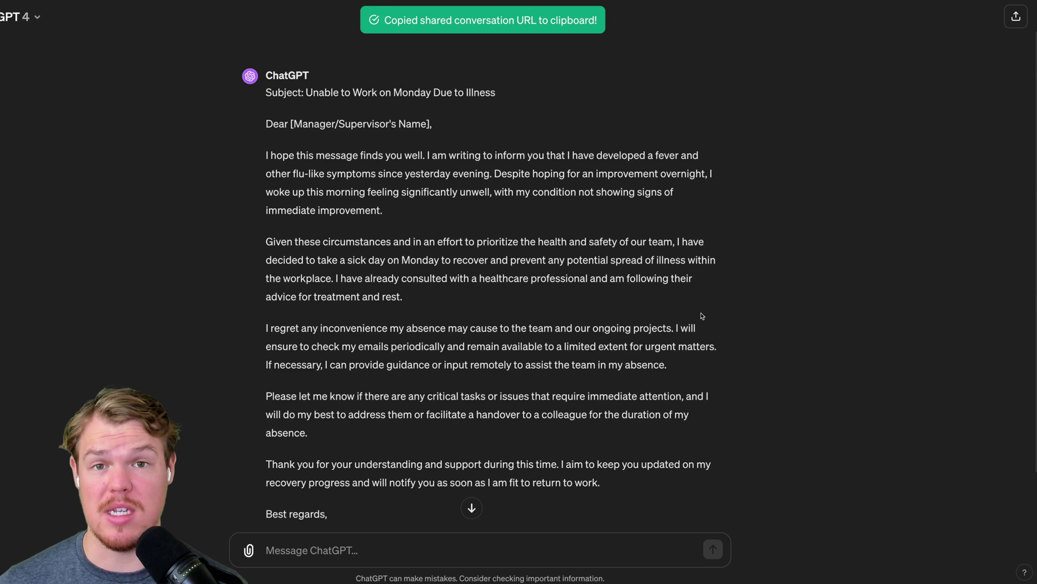
{"action": "scroll", "coordinate": [637, 317], "scroll_direction": "down", "scroll_amount": 2}
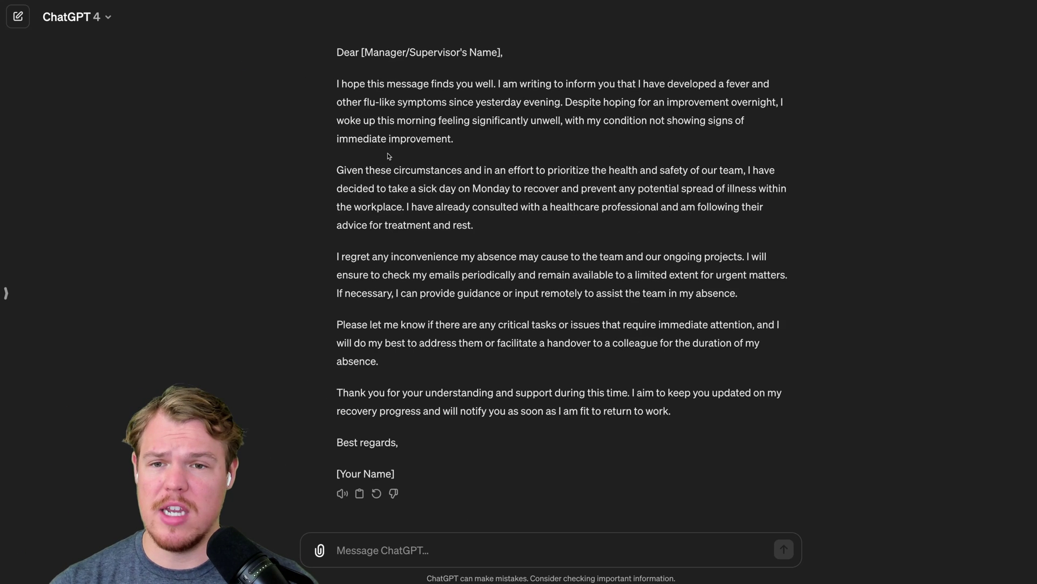
{"action": "scroll", "coordinate": [326, 148], "scroll_direction": "up", "scroll_amount": 2}
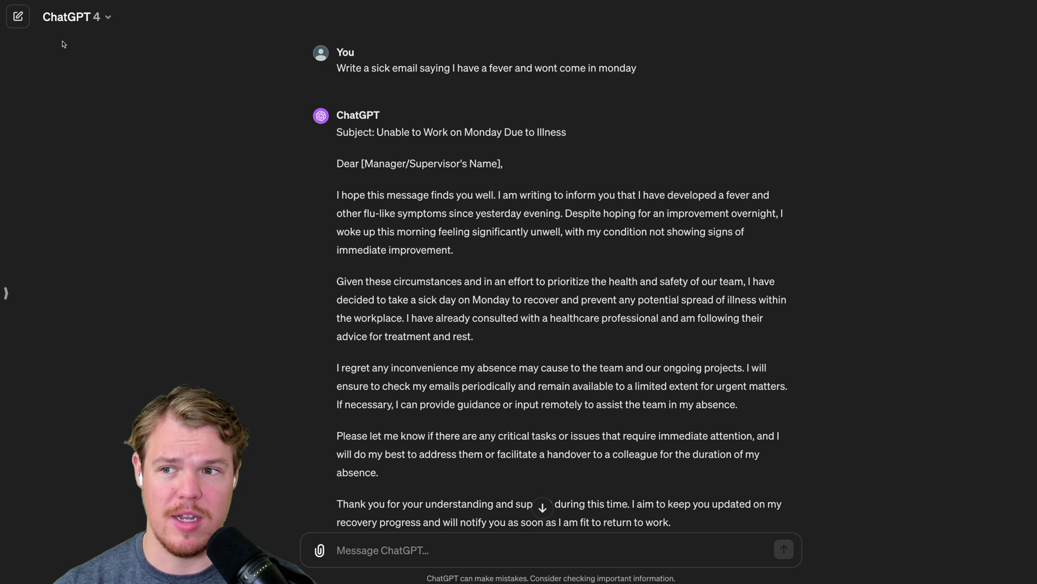
- Open Explore GPTs with the sidebar hidden, scroll the store, and start a new GPT via Create
{"action": "left_click", "coordinate": [17, 16]}
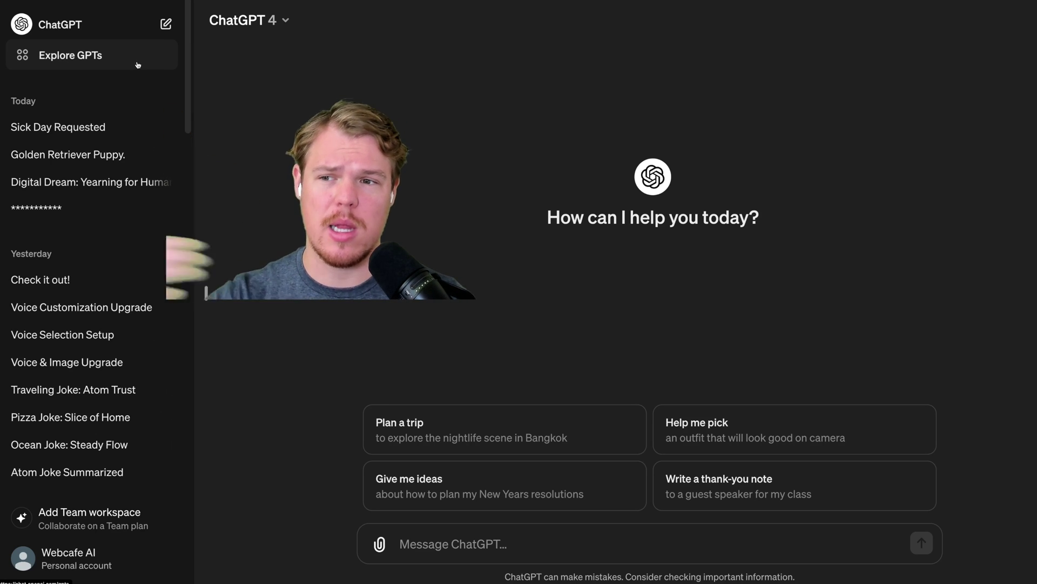
{"action": "left_click", "coordinate": [138, 65]}
{"action": "left_click", "coordinate": [213, 291]}
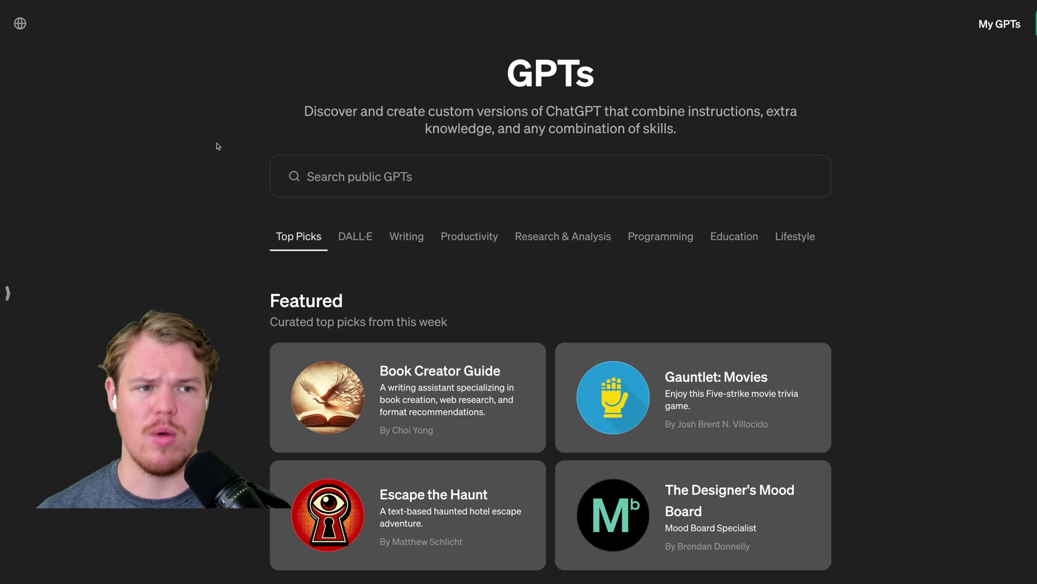
{"action": "scroll", "coordinate": [217, 145], "scroll_direction": "down", "scroll_amount": 3}
{"action": "scroll", "coordinate": [218, 146], "scroll_direction": "down", "scroll_amount": 6}
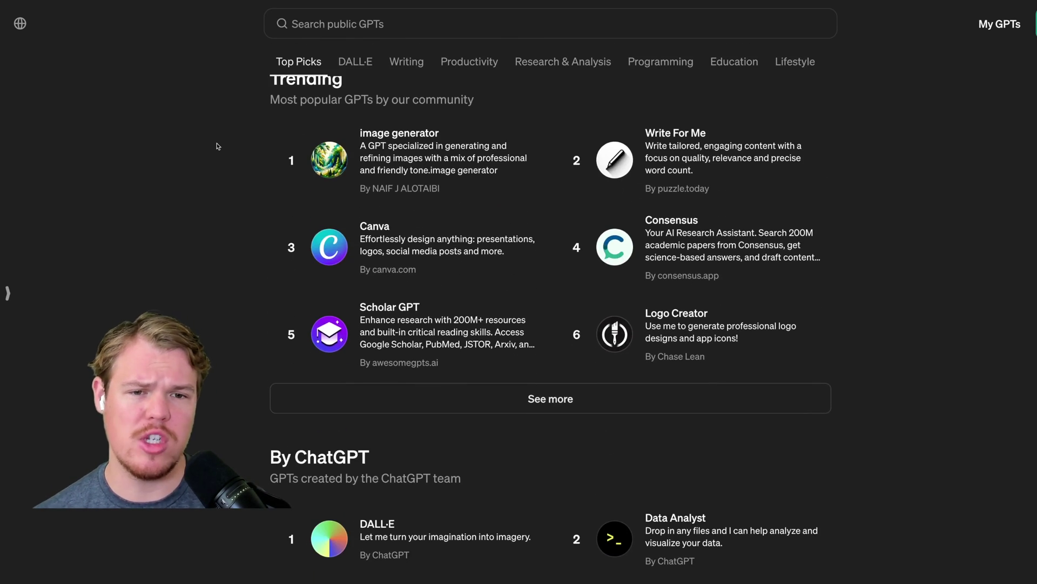
{"action": "scroll", "coordinate": [217, 146], "scroll_direction": "down", "scroll_amount": 1}
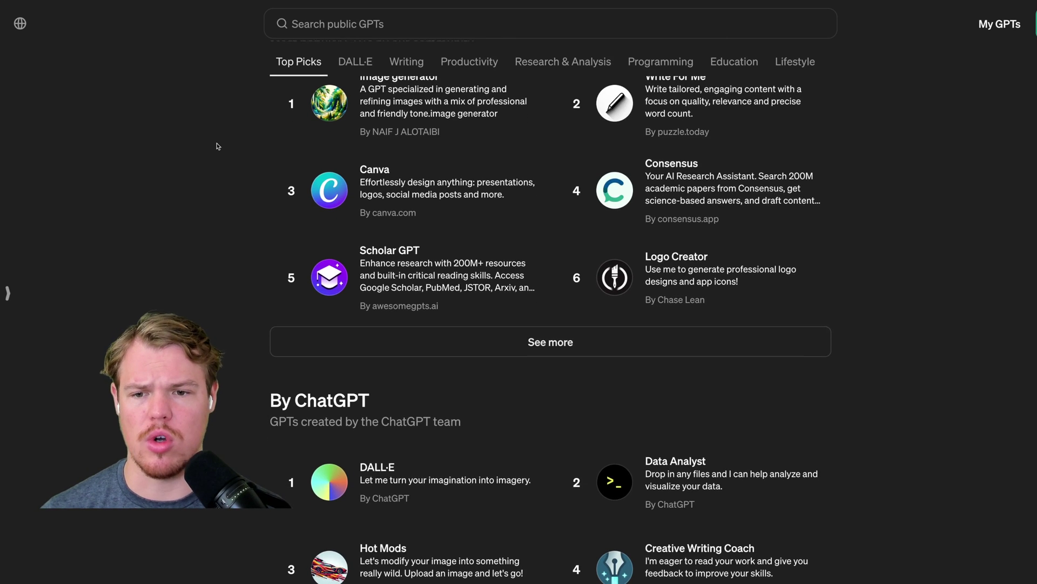
{"action": "scroll", "coordinate": [218, 146], "scroll_direction": "down", "scroll_amount": 1}
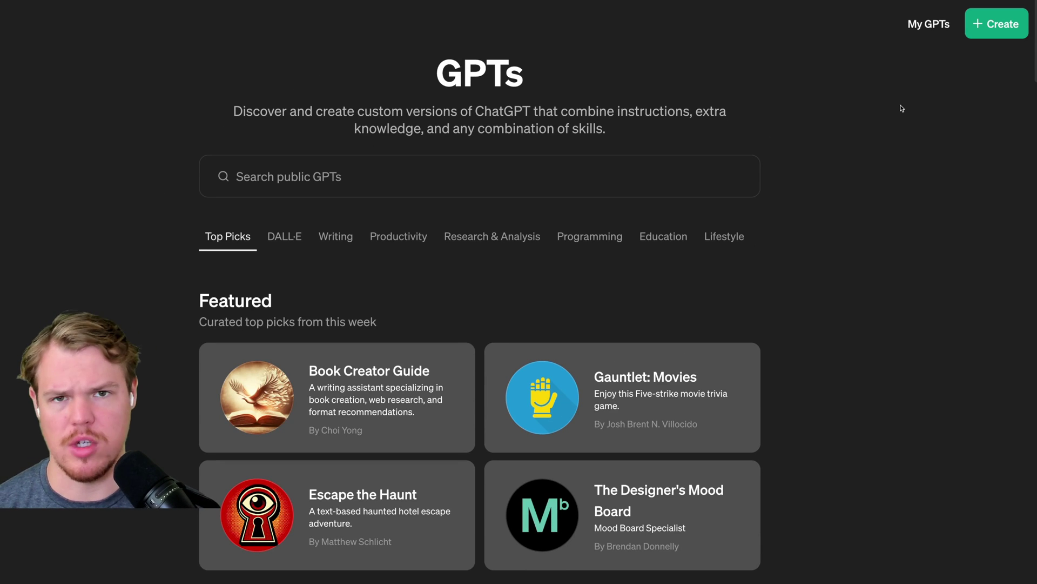
{"action": "left_click", "coordinate": [997, 24]}
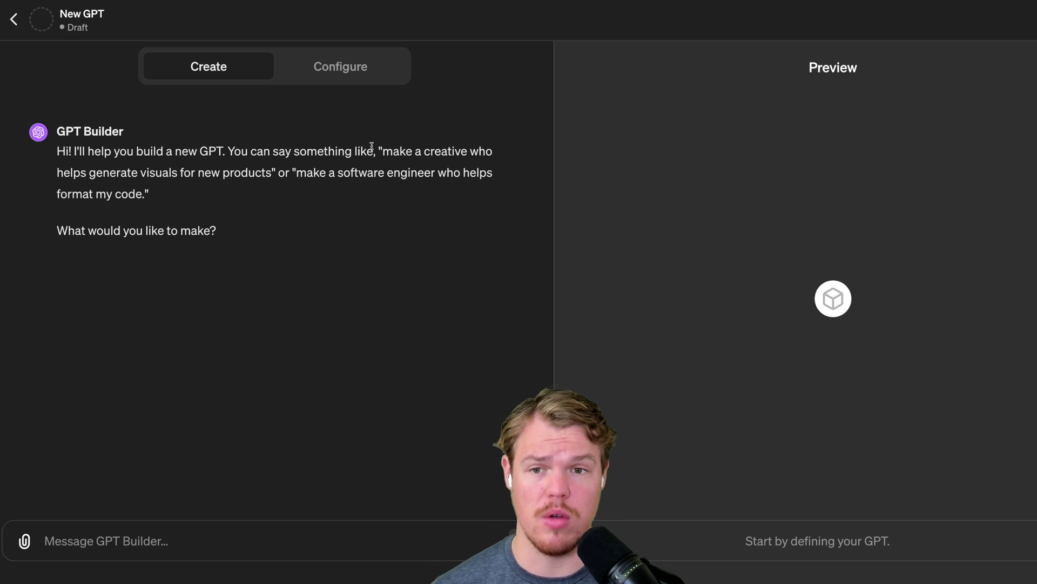
- Switch the New GPT draft to Configure and look over its empty name, description and instructions fields
{"action": "left_click", "coordinate": [359, 78]}
{"action": "scroll", "coordinate": [407, 142], "scroll_direction": "down", "scroll_amount": 4}
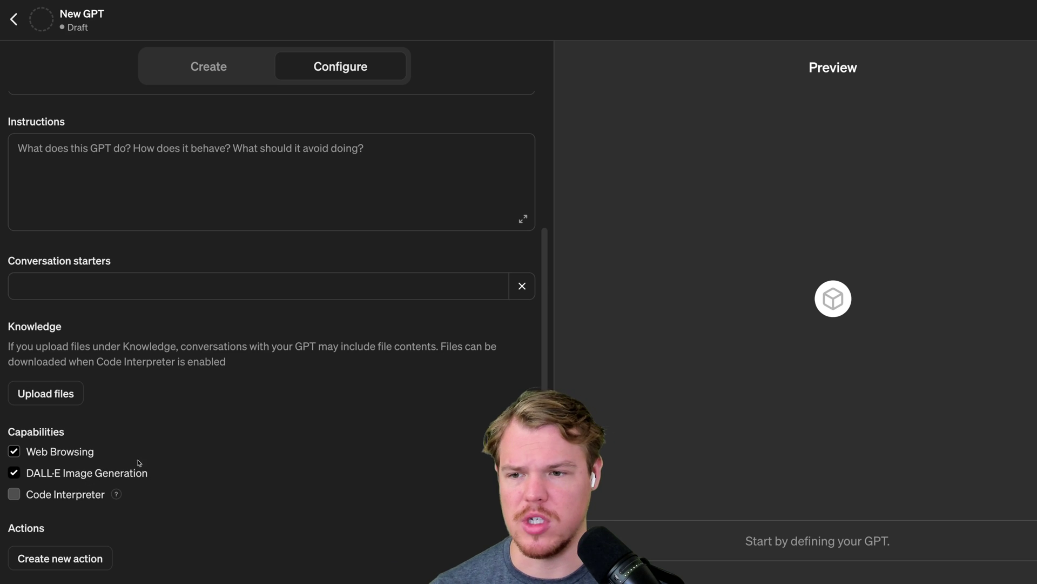
{"action": "scroll", "coordinate": [161, 404], "scroll_direction": "up", "scroll_amount": 3}
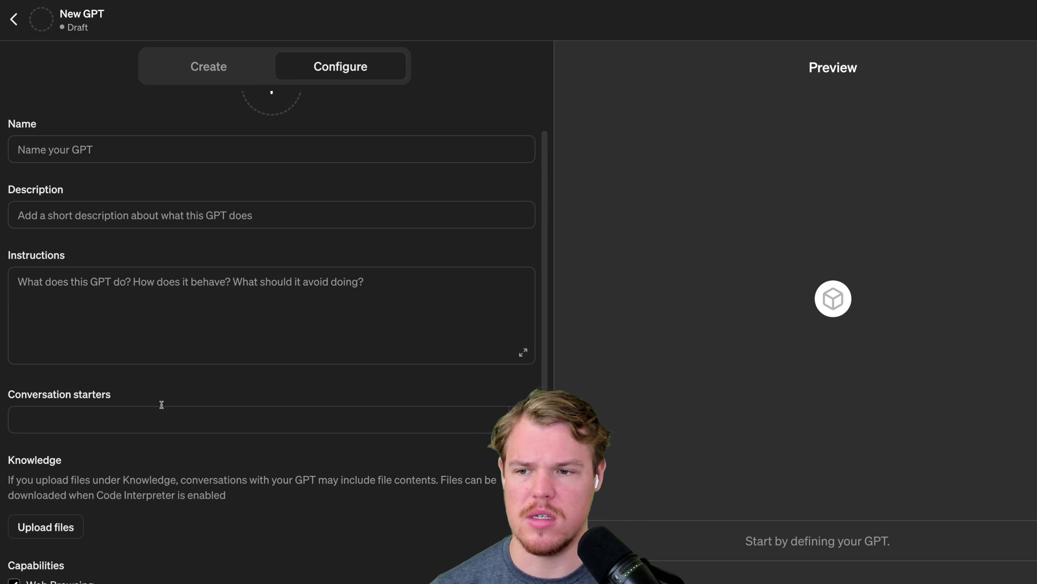
{"action": "left_click", "coordinate": [95, 278]}
{"action": "left_click", "coordinate": [150, 383]}
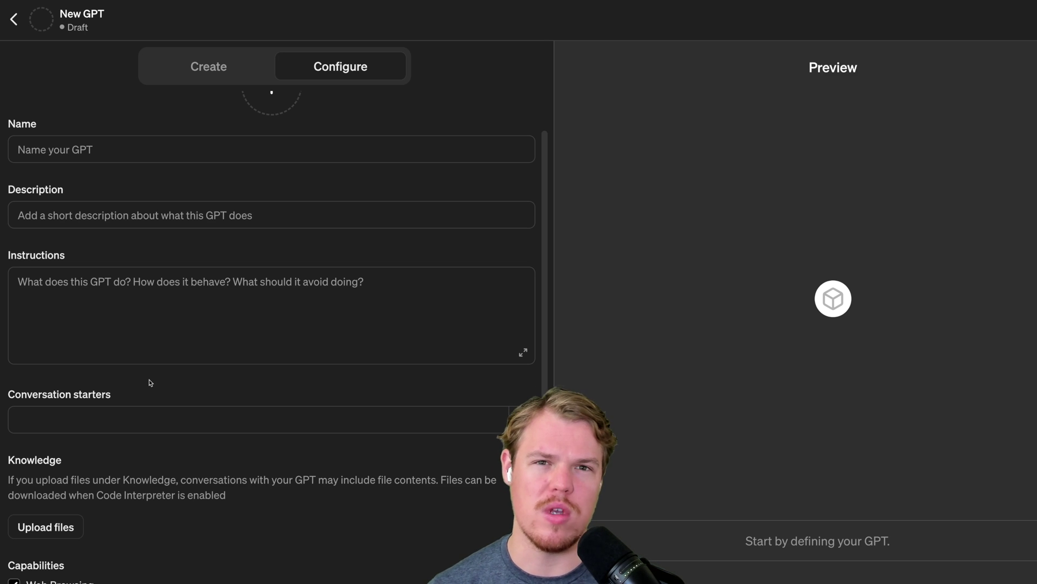
- Scroll the GPT store past Programming and Education down to the Lifestyle category
{"action": "scroll", "coordinate": [150, 383], "scroll_direction": "up", "scroll_amount": 1}
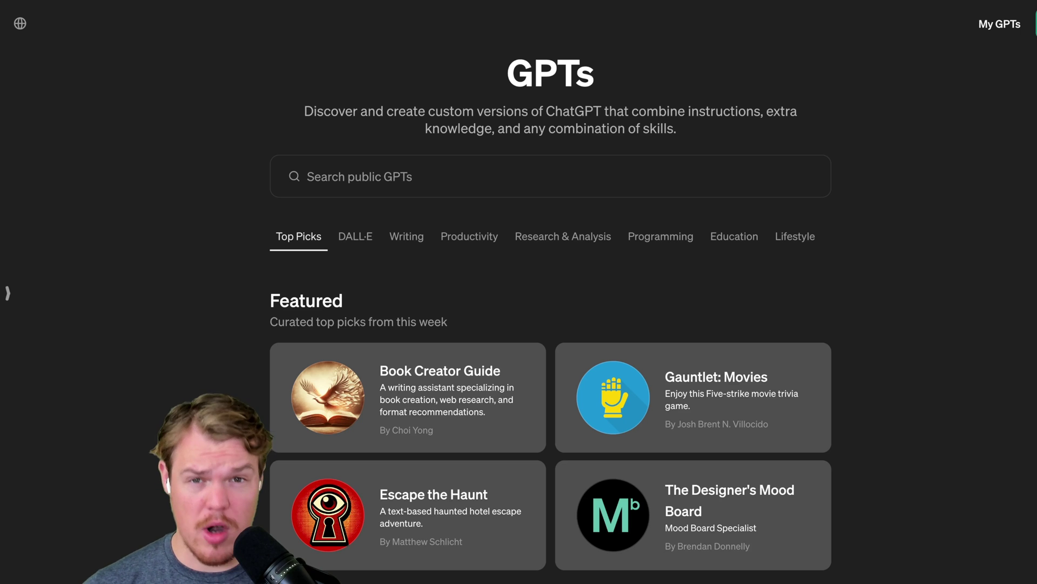
{"action": "scroll", "coordinate": [135, 513], "scroll_direction": "down", "scroll_amount": 13}
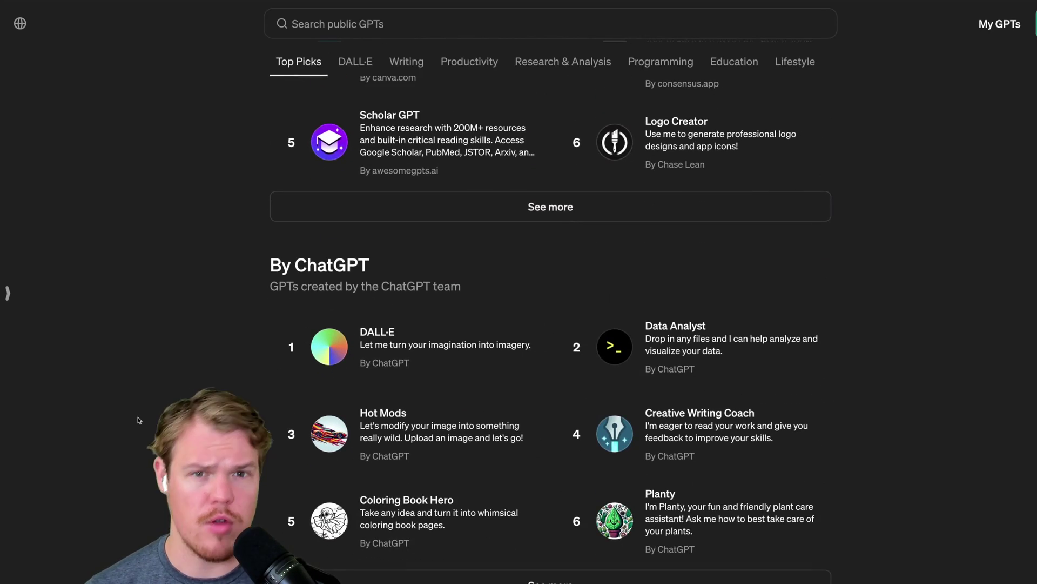
{"action": "scroll", "coordinate": [138, 420], "scroll_direction": "down", "scroll_amount": 10}
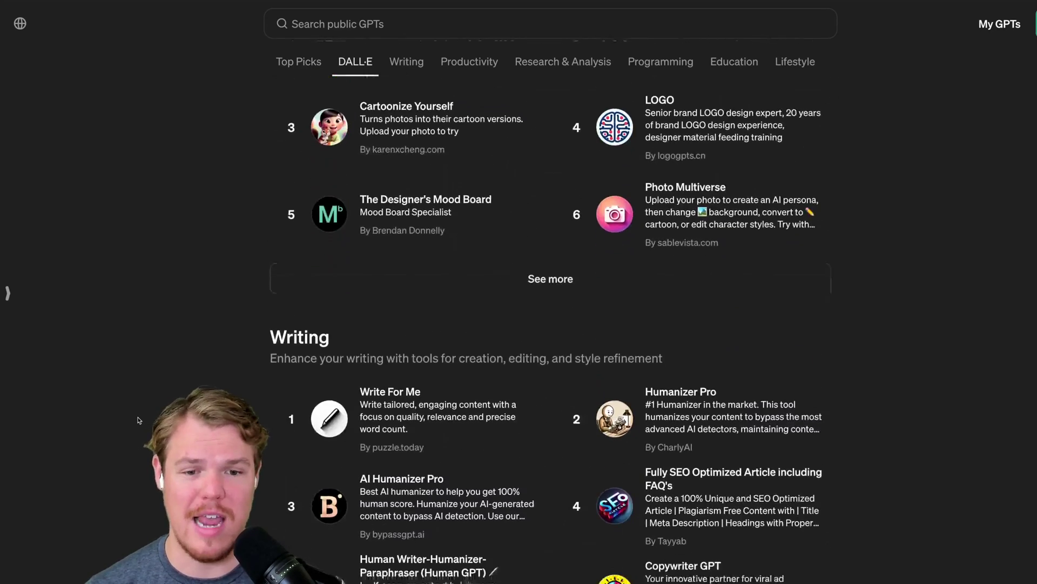
{"action": "scroll", "coordinate": [139, 420], "scroll_direction": "up", "scroll_amount": 2}
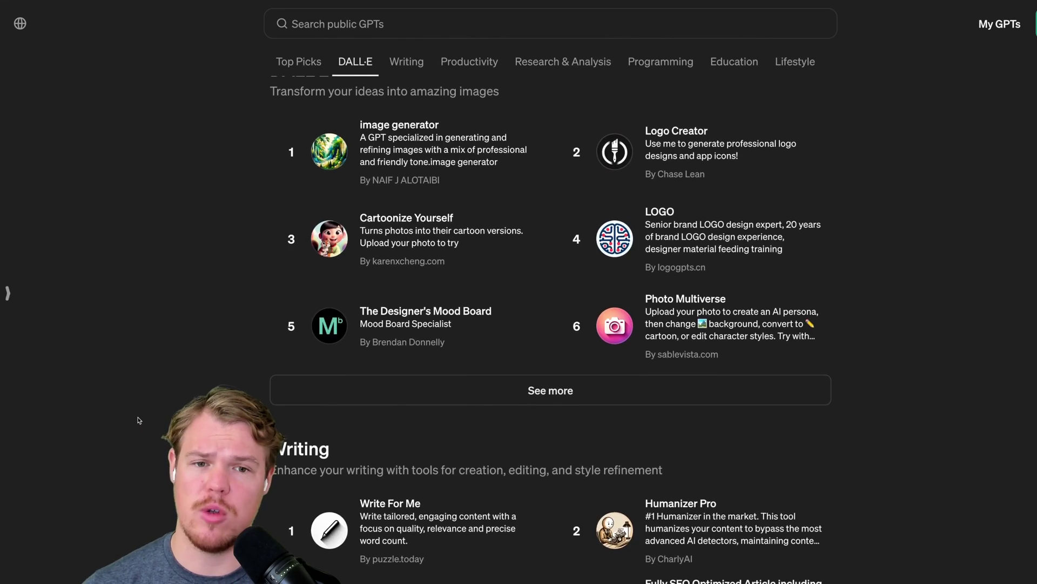
{"action": "scroll", "coordinate": [138, 420], "scroll_direction": "down", "scroll_amount": 8}
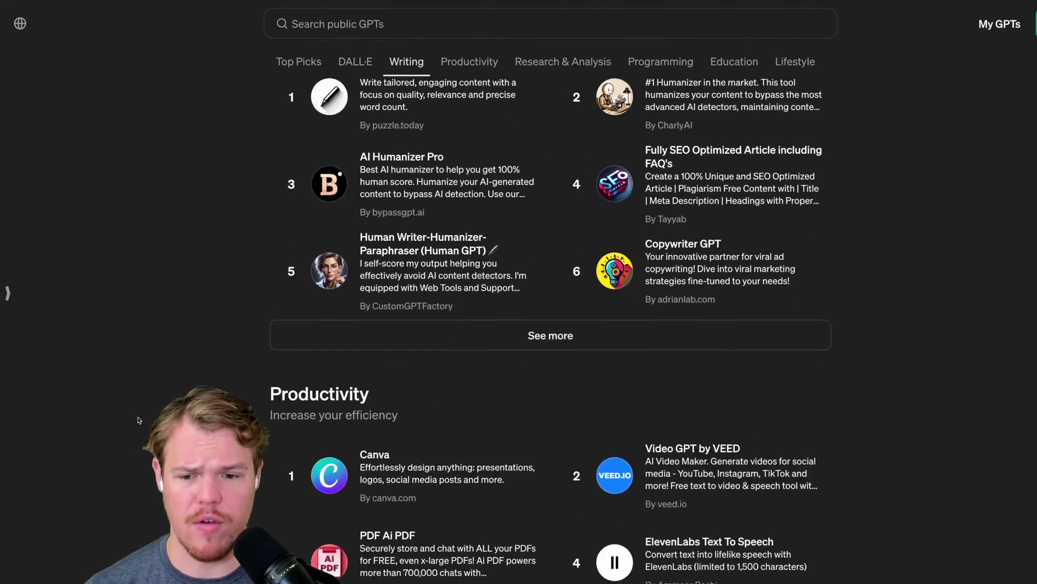
{"action": "scroll", "coordinate": [139, 420], "scroll_direction": "down", "scroll_amount": 8}
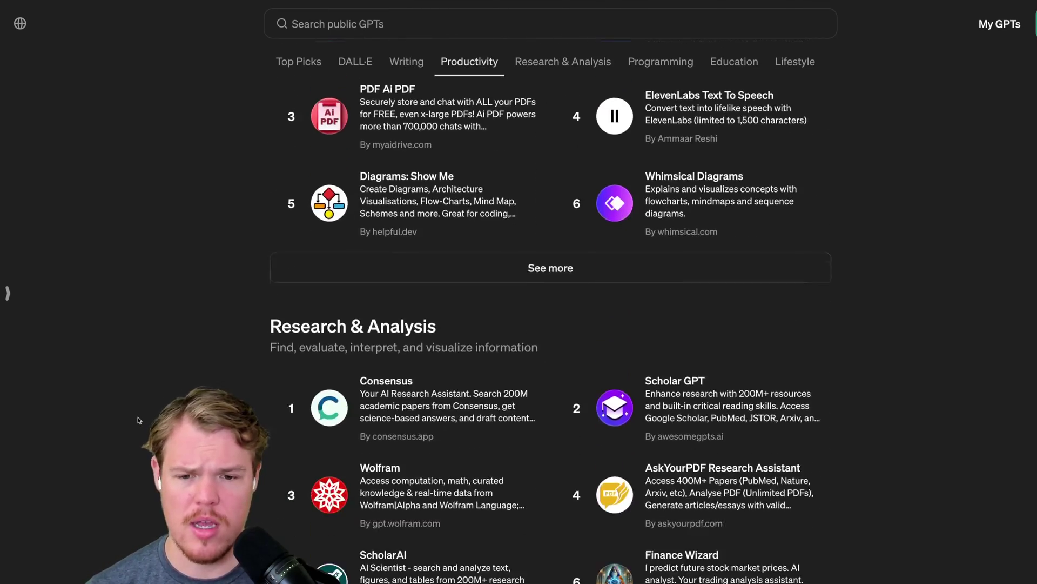
{"action": "scroll", "coordinate": [138, 420], "scroll_direction": "down", "scroll_amount": 6}
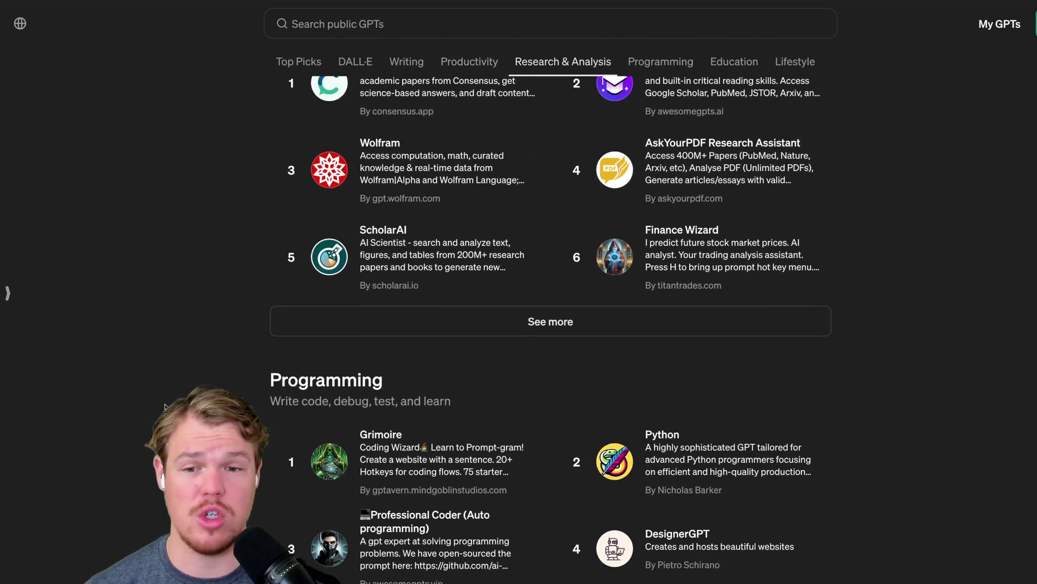
{"action": "scroll", "coordinate": [165, 404], "scroll_direction": "down", "scroll_amount": 3}
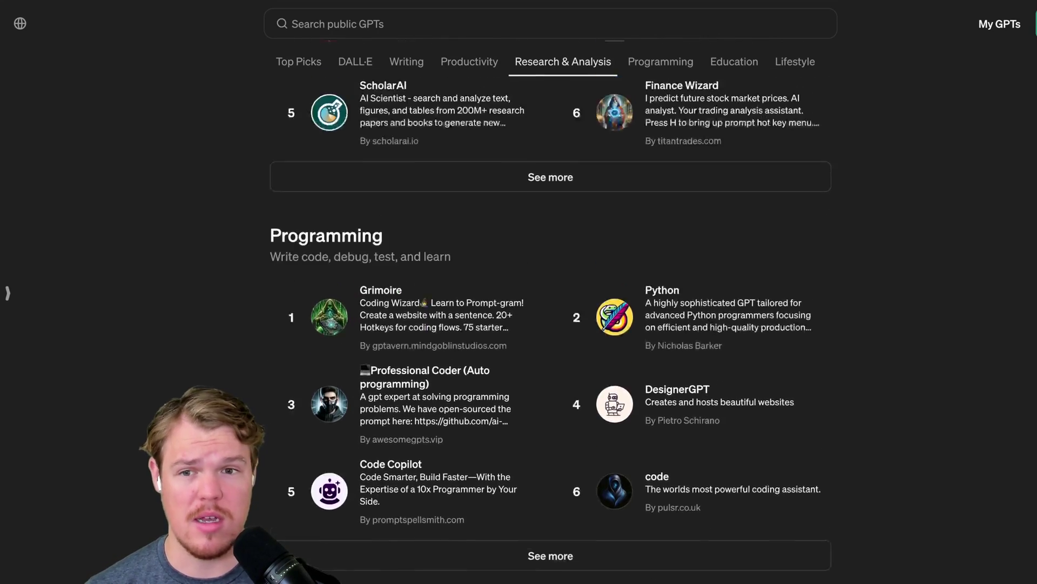
{"action": "scroll", "coordinate": [281, 353], "scroll_direction": "up", "scroll_amount": 2}
{"action": "scroll", "coordinate": [153, 270], "scroll_direction": "down", "scroll_amount": 5}
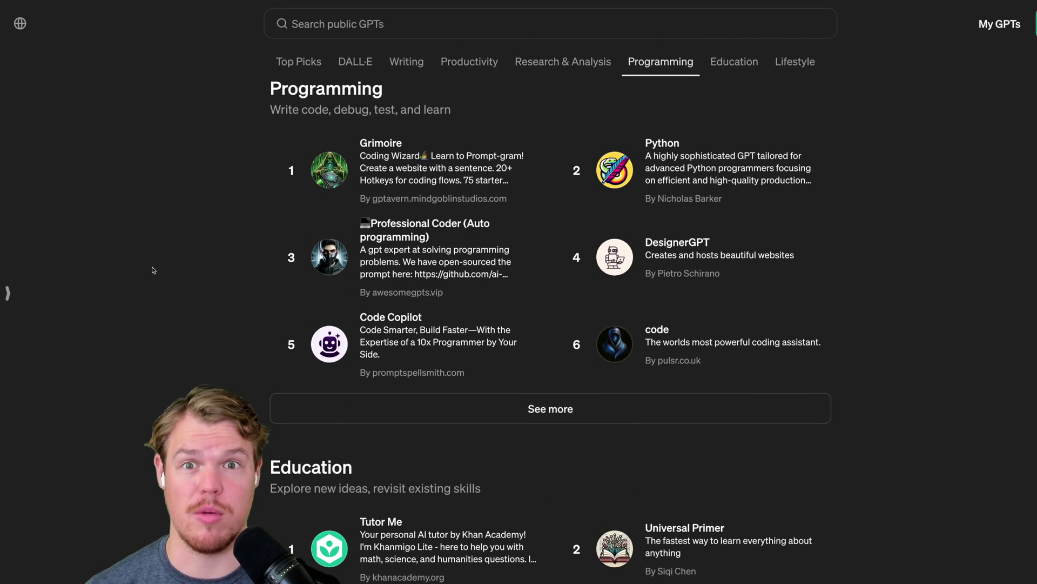
{"action": "scroll", "coordinate": [153, 270], "scroll_direction": "down", "scroll_amount": 6}
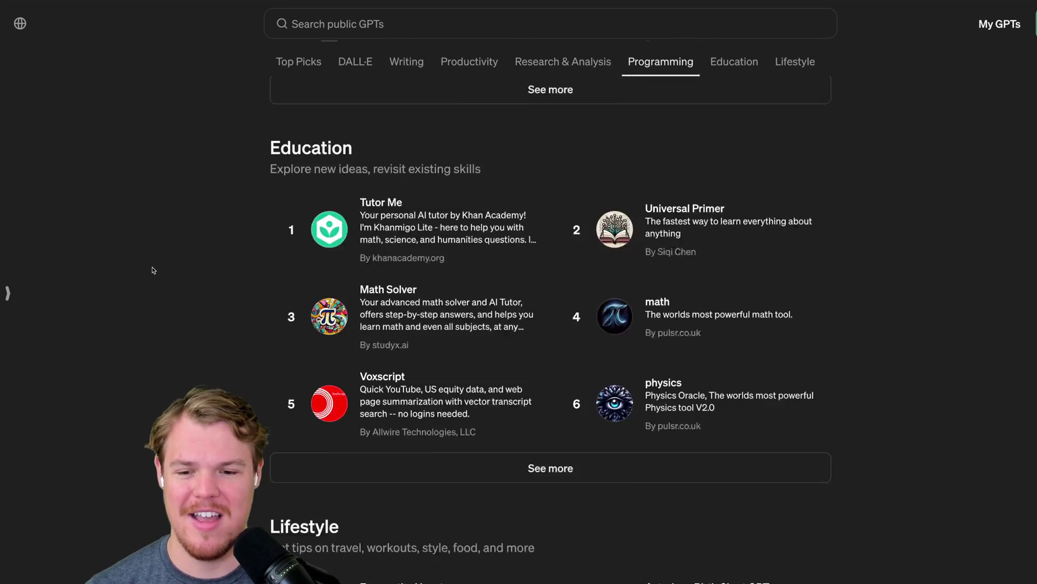
{"action": "scroll", "coordinate": [153, 271], "scroll_direction": "down", "scroll_amount": 8}
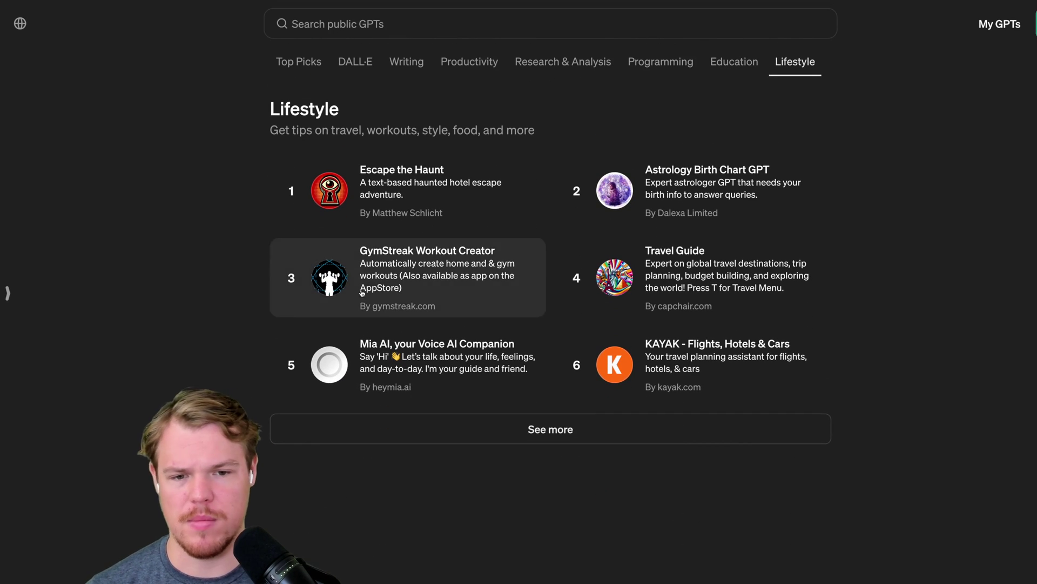
- Open the Travel Guide GPT and start a chat with its 'Plan my dream trip' starter
{"action": "left_click", "coordinate": [668, 278]}
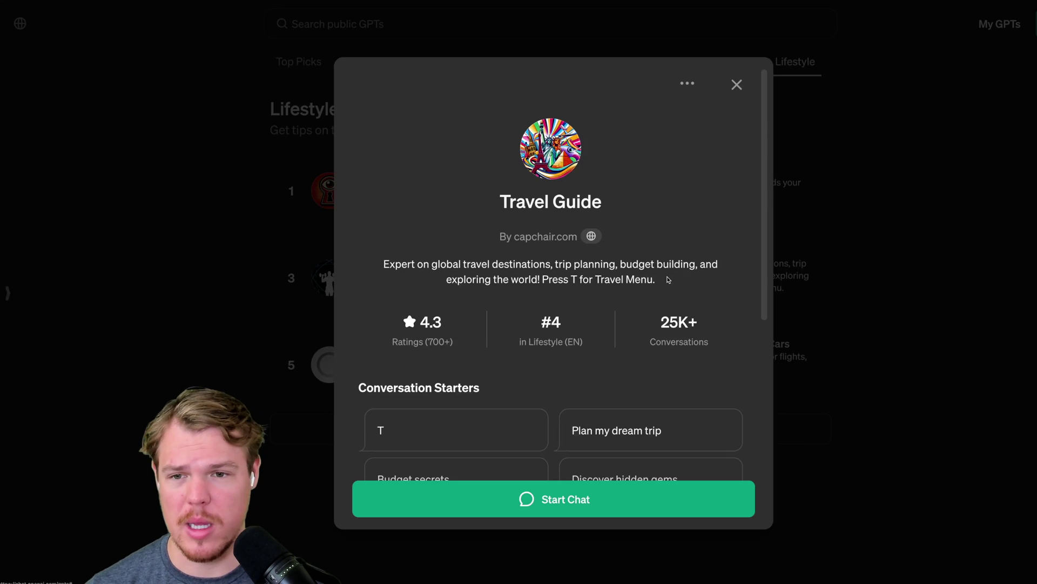
{"action": "scroll", "coordinate": [447, 274], "scroll_direction": "down", "scroll_amount": 2}
{"action": "scroll", "coordinate": [594, 283], "scroll_direction": "down", "scroll_amount": 2}
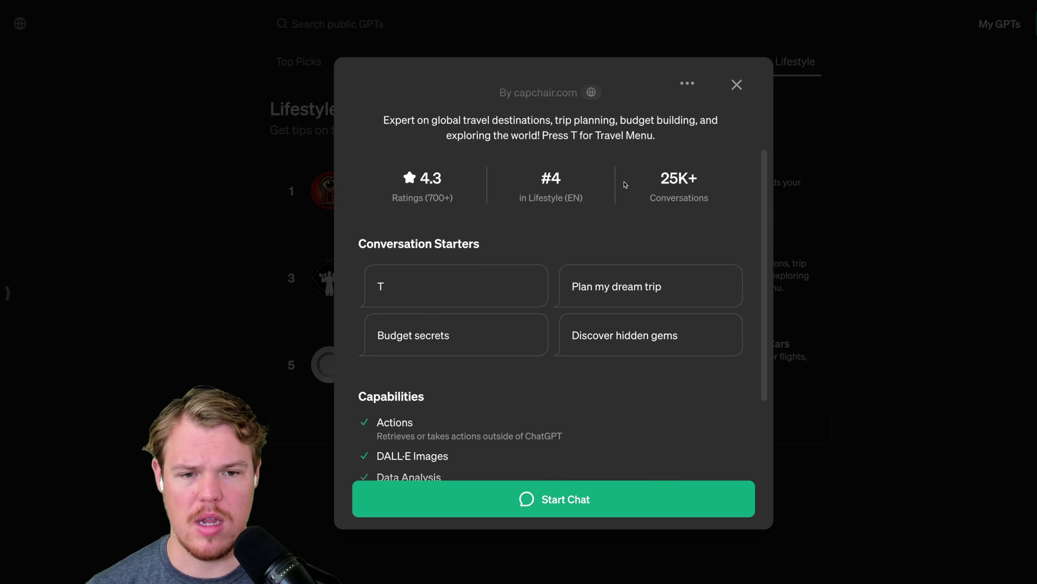
{"action": "scroll", "coordinate": [589, 335], "scroll_direction": "down", "scroll_amount": 3}
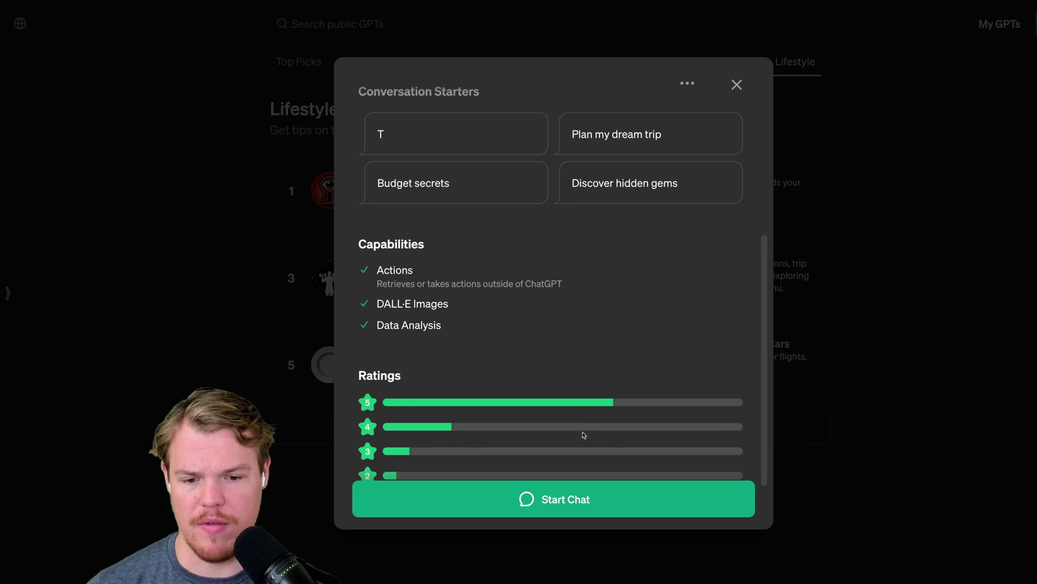
{"action": "left_click", "coordinate": [552, 498]}
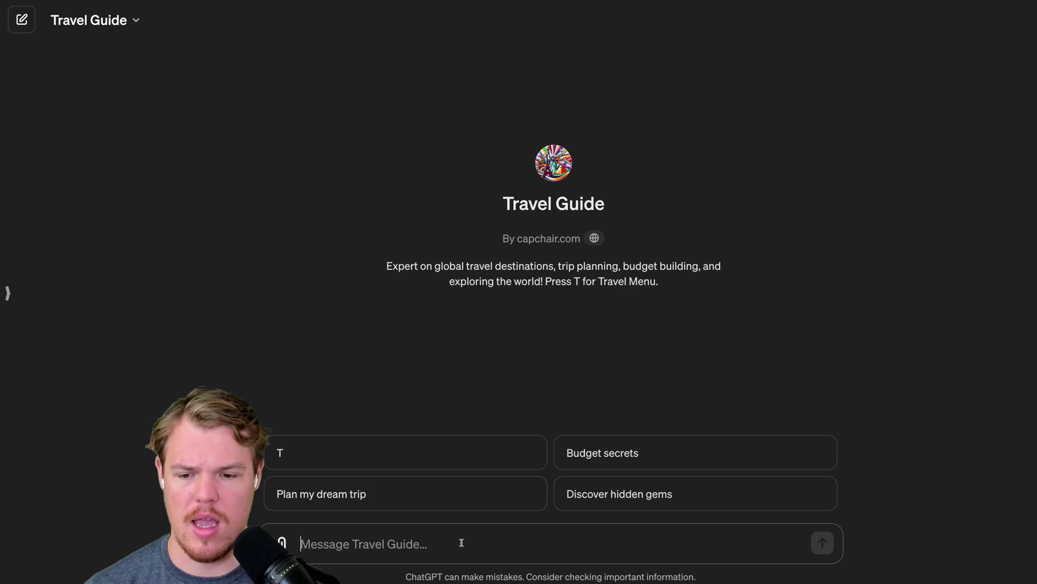
{"action": "left_click", "coordinate": [447, 504]}
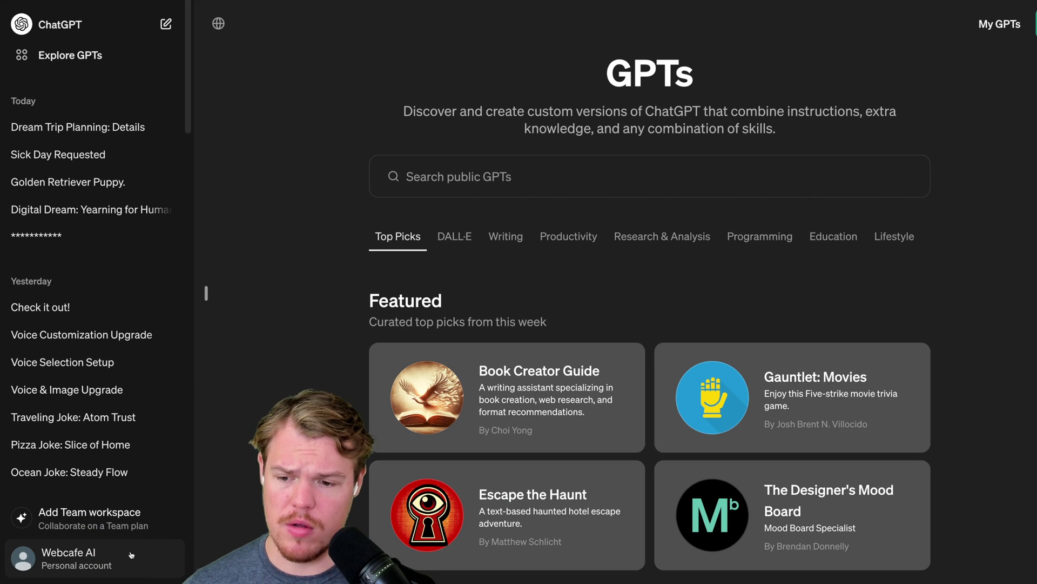
- Review the Plus ($20/month) and Team ($25 per person) plans from My plan in the account menu
{"action": "left_click", "coordinate": [131, 553]}
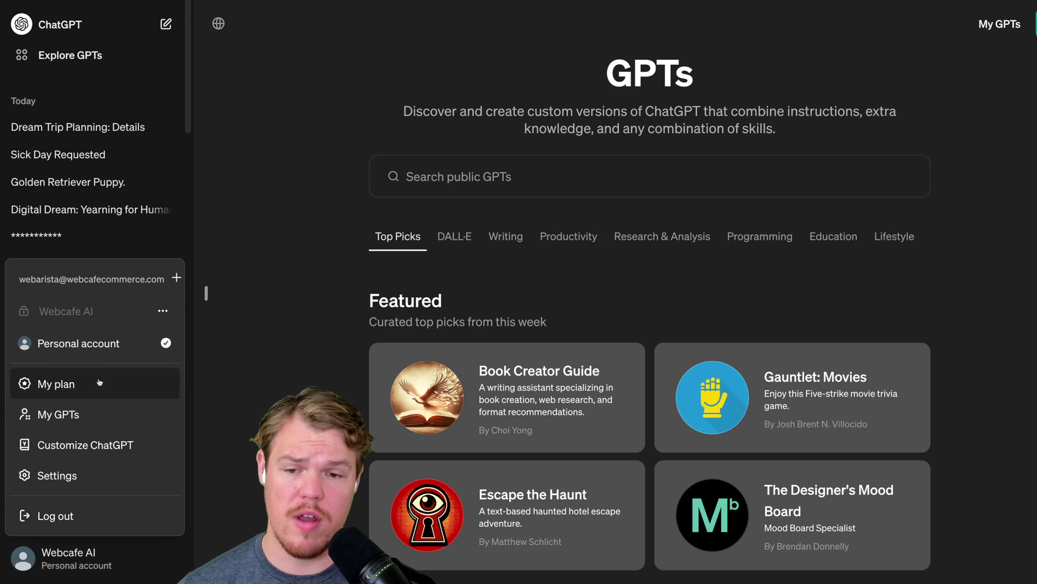
{"action": "left_click", "coordinate": [99, 382]}
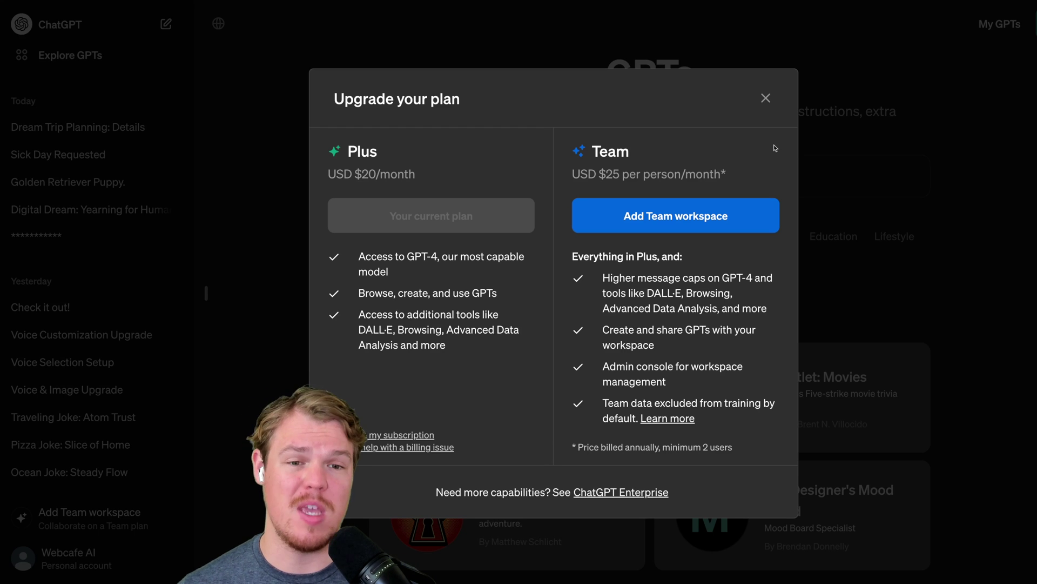
{"action": "left_click_drag", "start_coordinate": [606, 172], "coordinate": [629, 172]}
{"action": "left_click", "coordinate": [669, 170]}
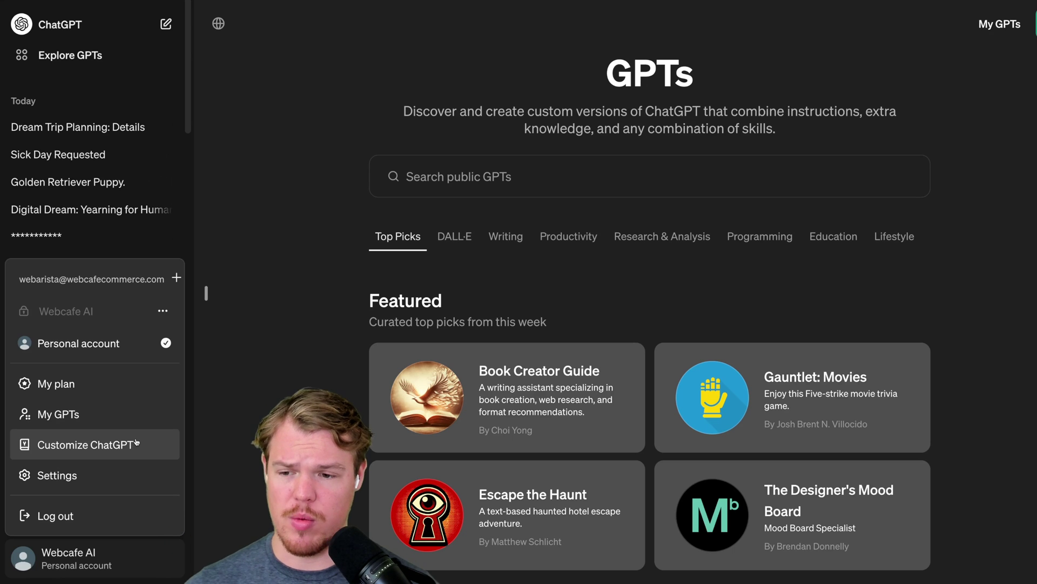
{"action": "left_click", "coordinate": [137, 443]}
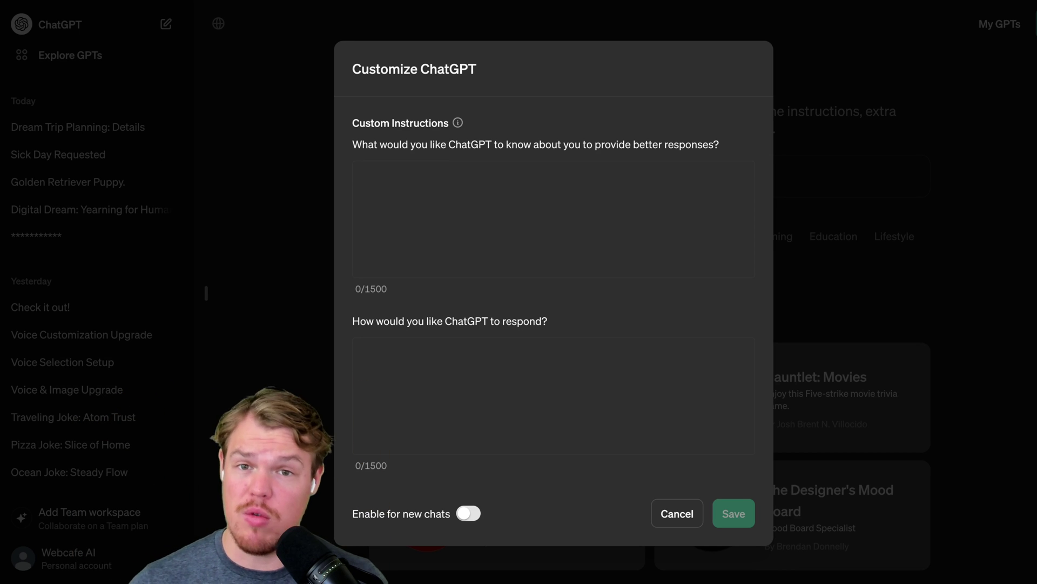
{"action": "left_click", "coordinate": [264, 234]}
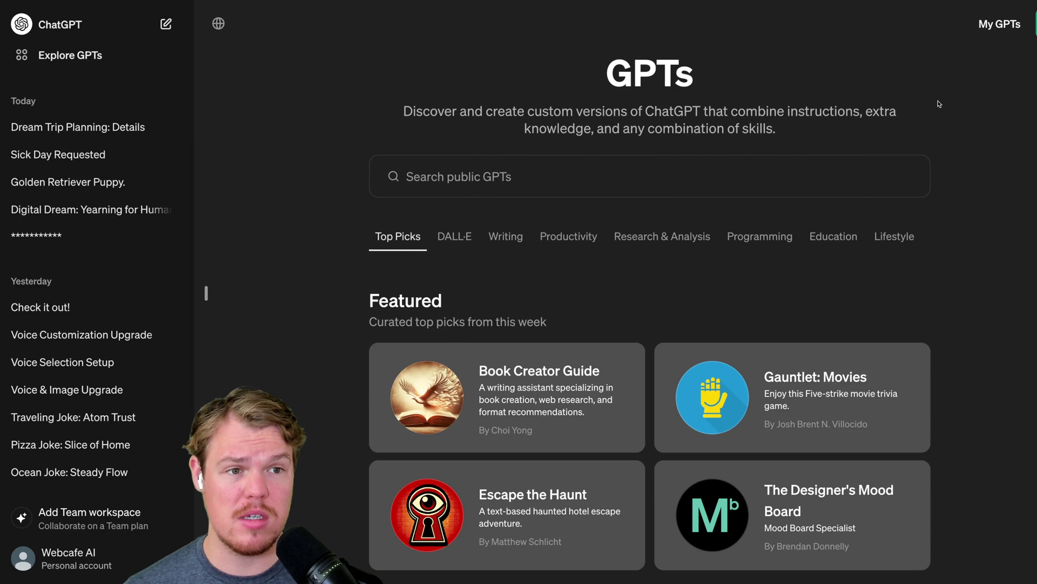
{"action": "left_click", "coordinate": [1000, 24]}
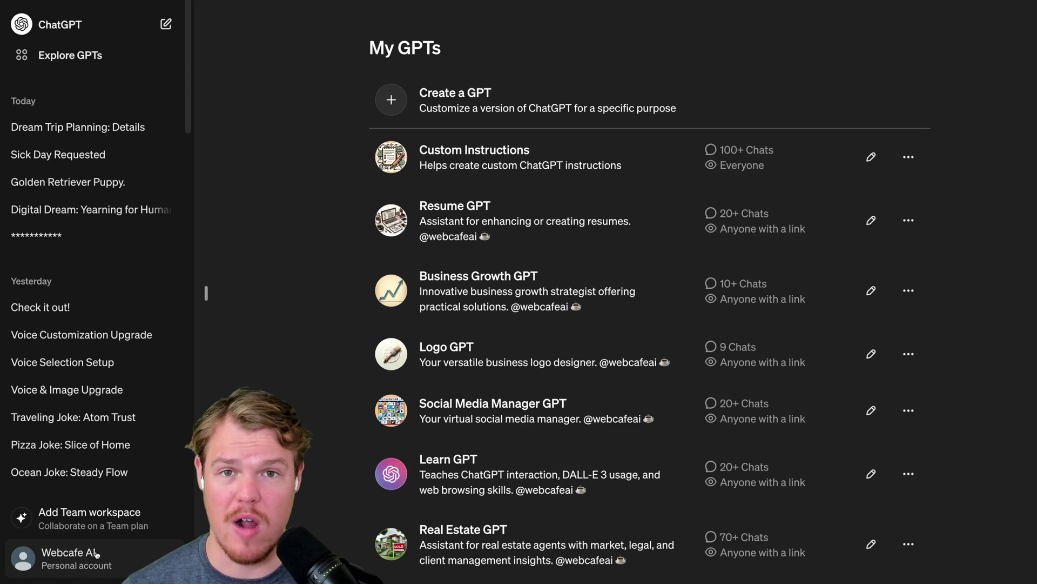
- Open the account menu and bring up the Settings dialog
{"action": "left_click", "coordinate": [96, 554]}
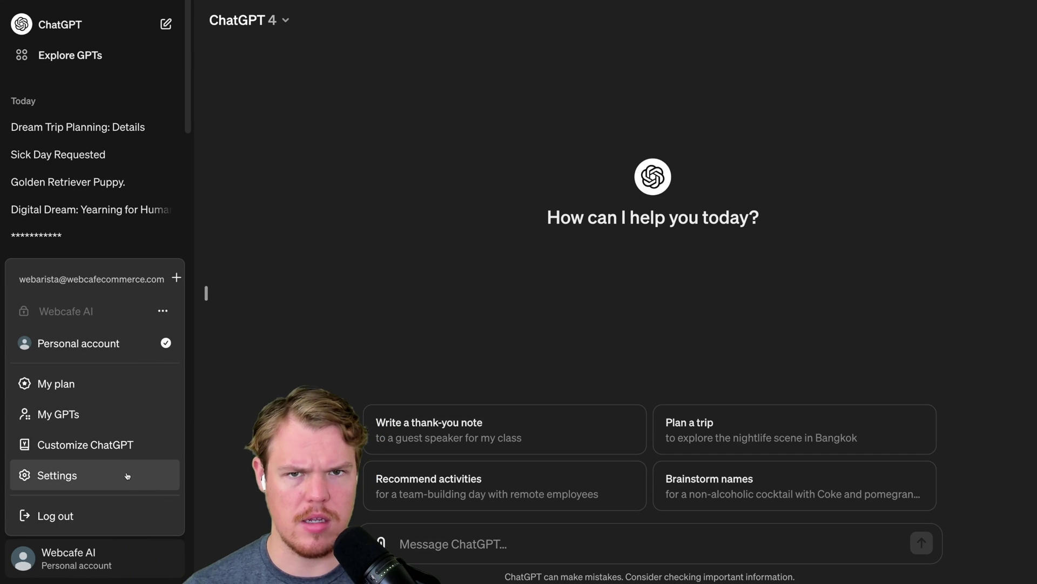
{"action": "left_click", "coordinate": [127, 476]}
- Switch the theme to Light, then back to Dark
{"action": "left_click", "coordinate": [770, 180]}
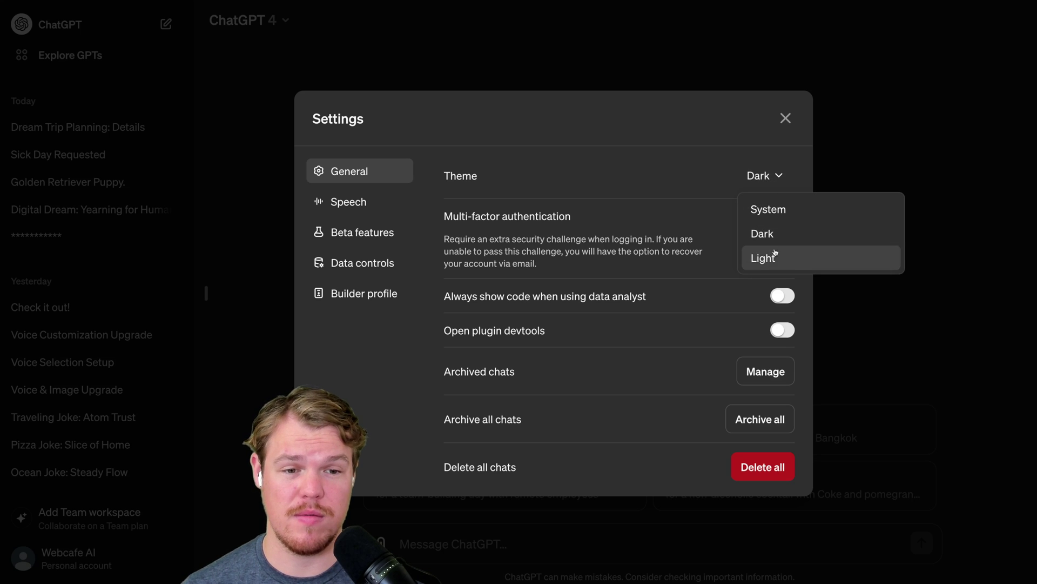
{"action": "left_click", "coordinate": [776, 256]}
{"action": "left_click", "coordinate": [776, 178]}
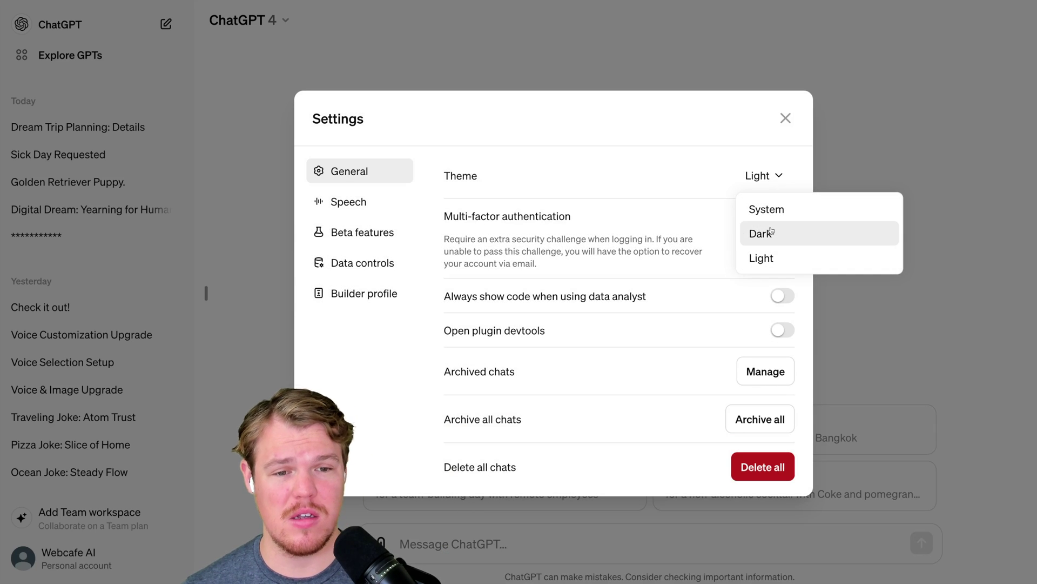
{"action": "left_click", "coordinate": [761, 232]}
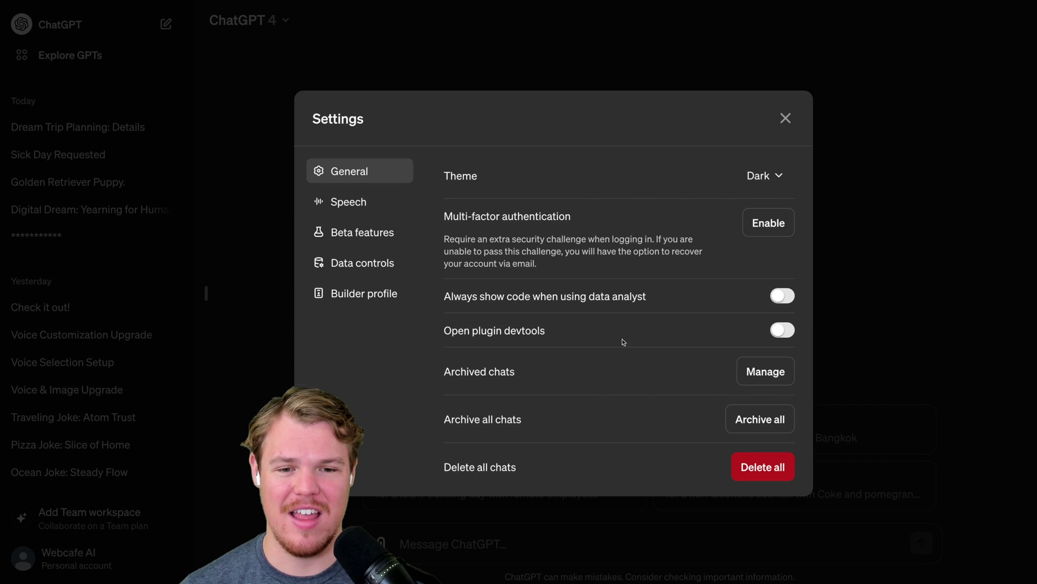
- Browse the Speech, Beta features and Data controls settings sections
{"action": "left_click", "coordinate": [391, 207]}
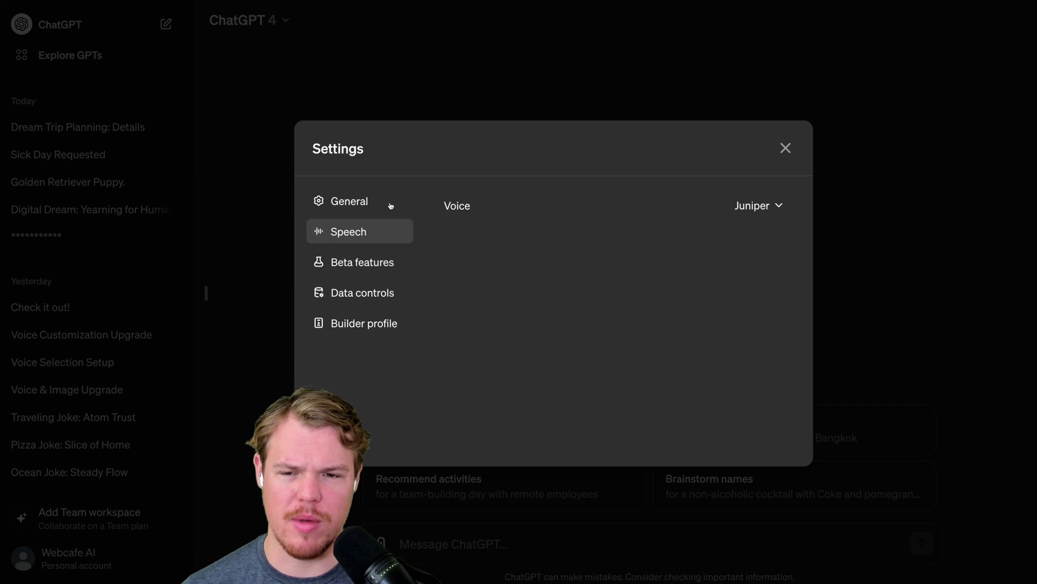
{"action": "left_click", "coordinate": [369, 263]}
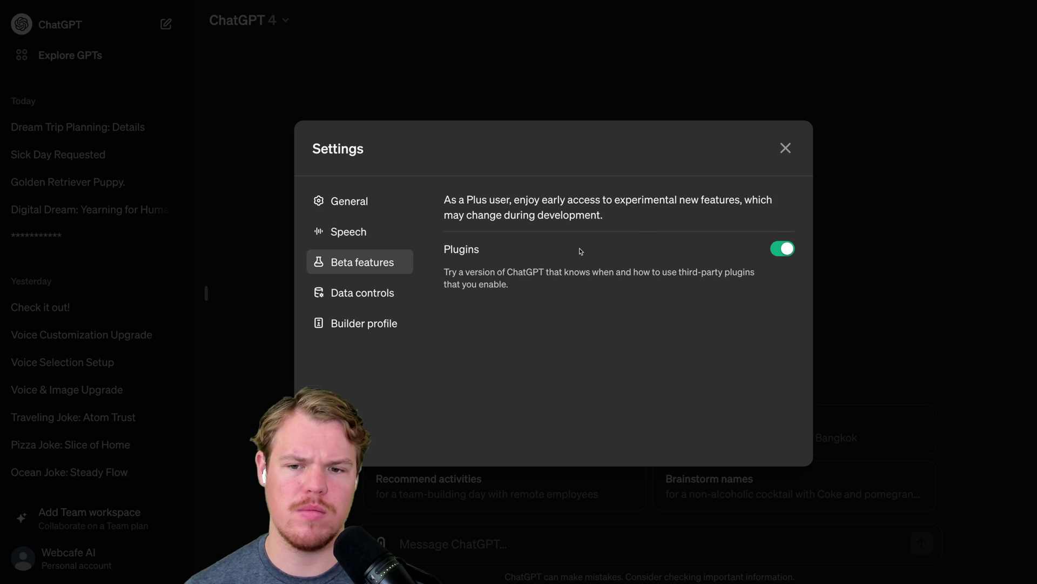
{"action": "left_click", "coordinate": [386, 292]}
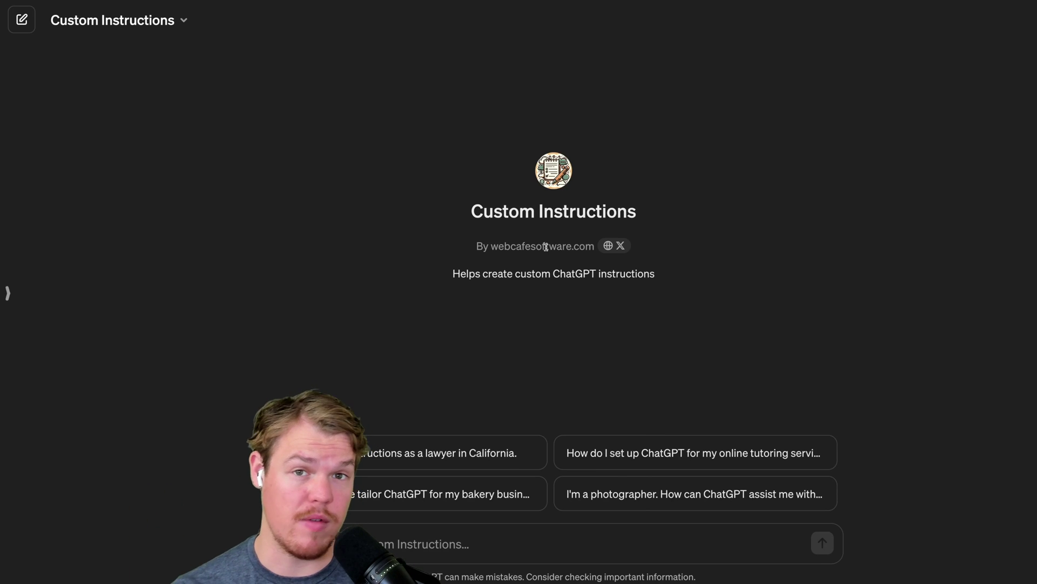
- Show the Custom Instructions GPT builder's Website and X links
{"action": "left_click", "coordinate": [611, 249]}
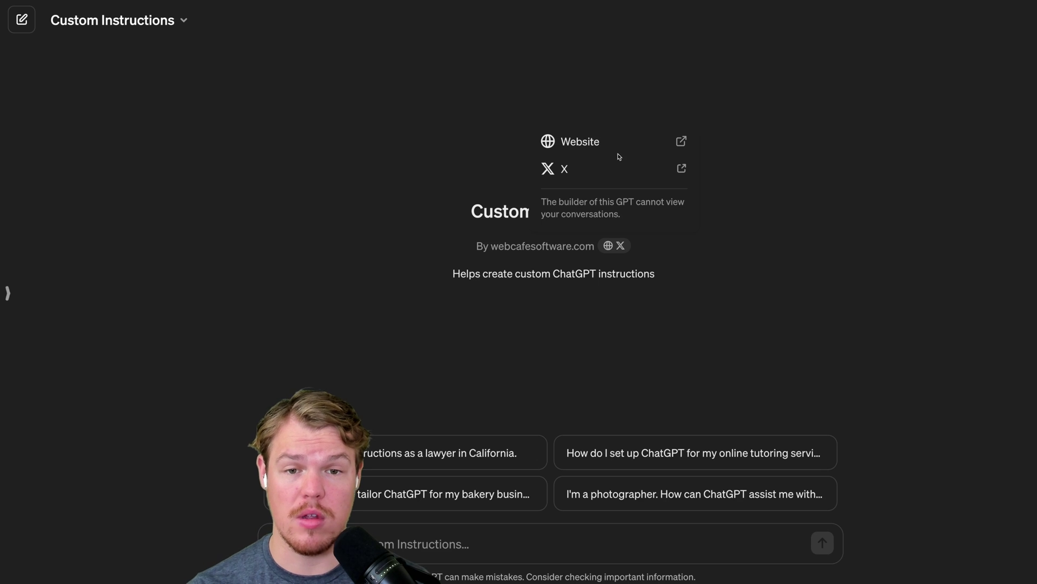